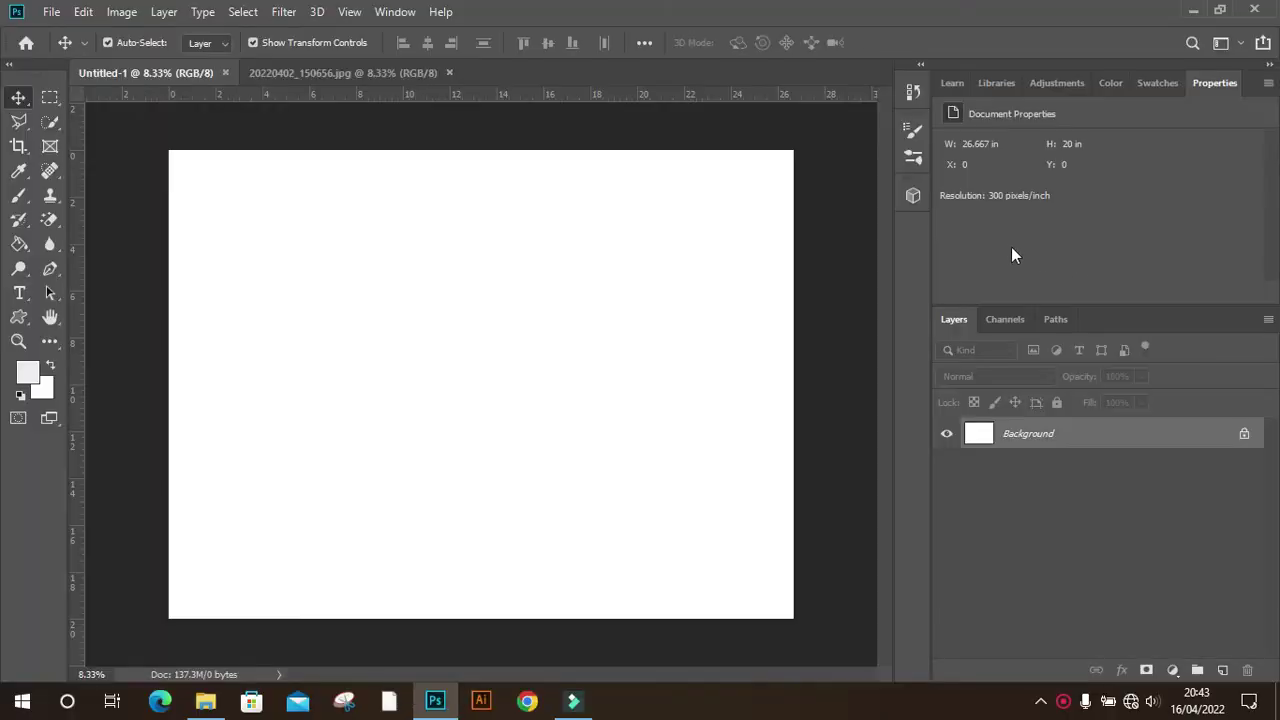
- Check Untitled-1's Image Size (8000 × 6000, resolution 300) and close it unchanged
left_click(121, 12)
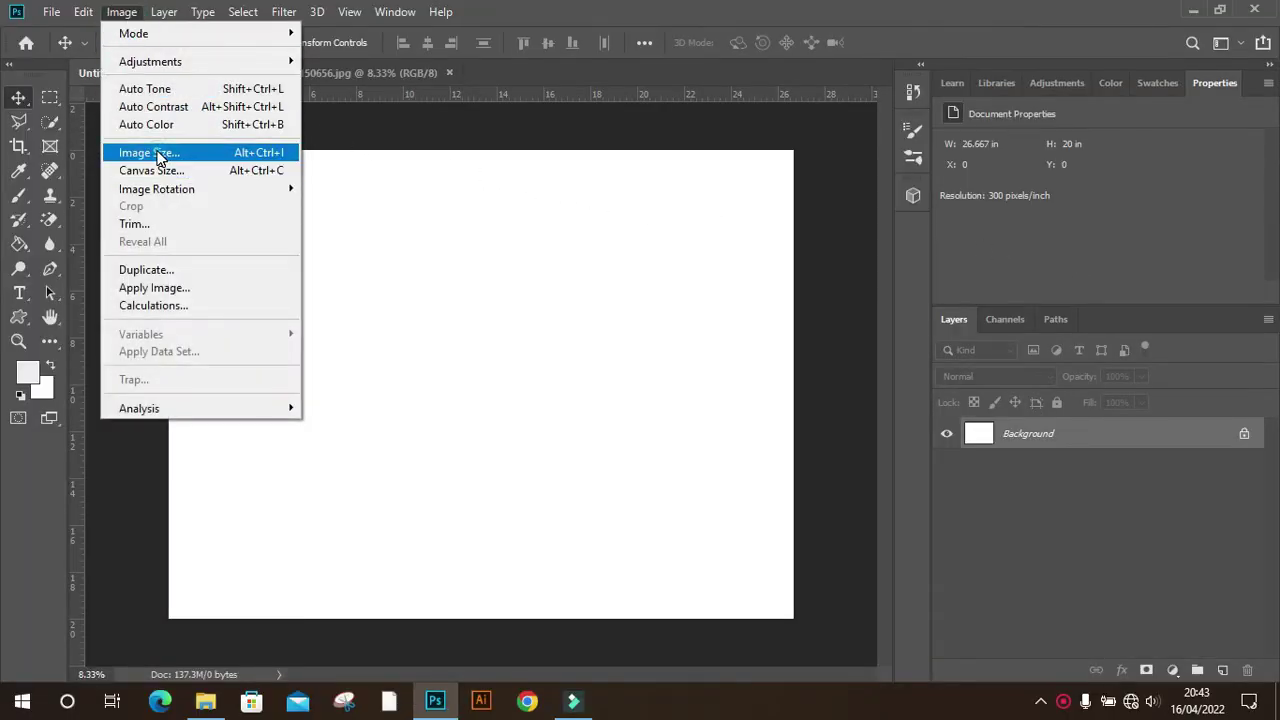
left_click(155, 152)
left_click(763, 209)
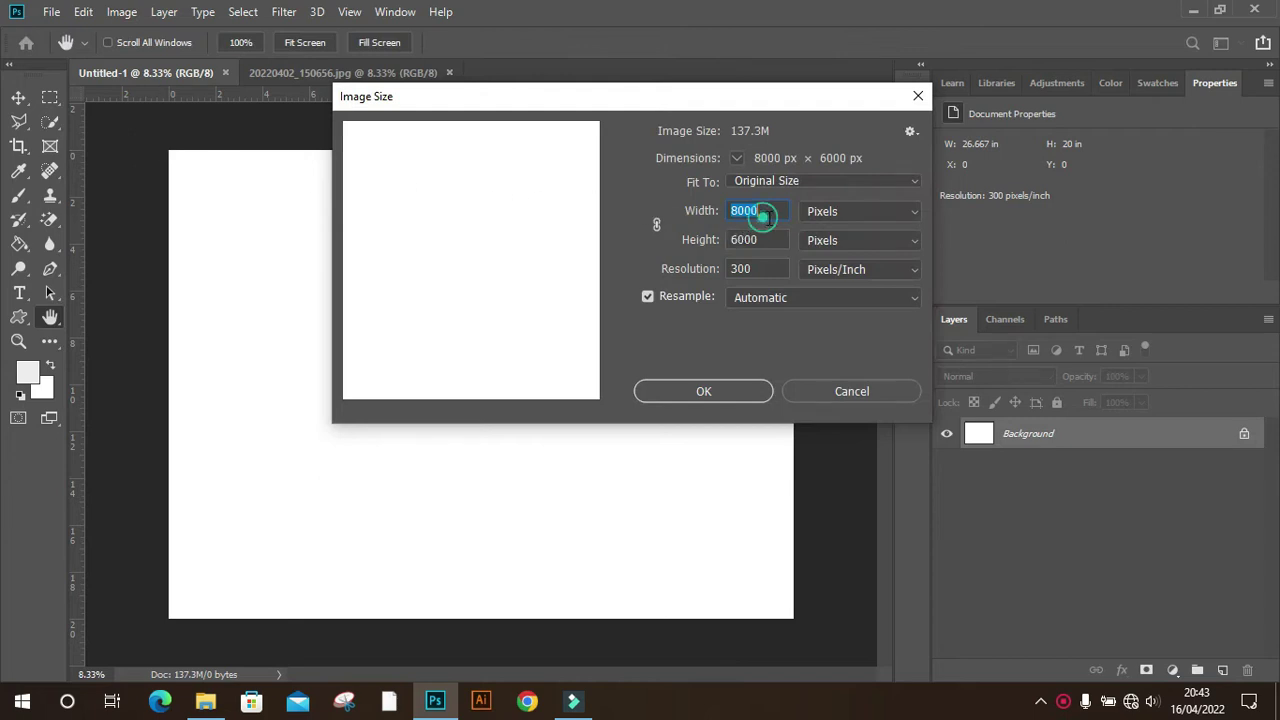
left_click(773, 238)
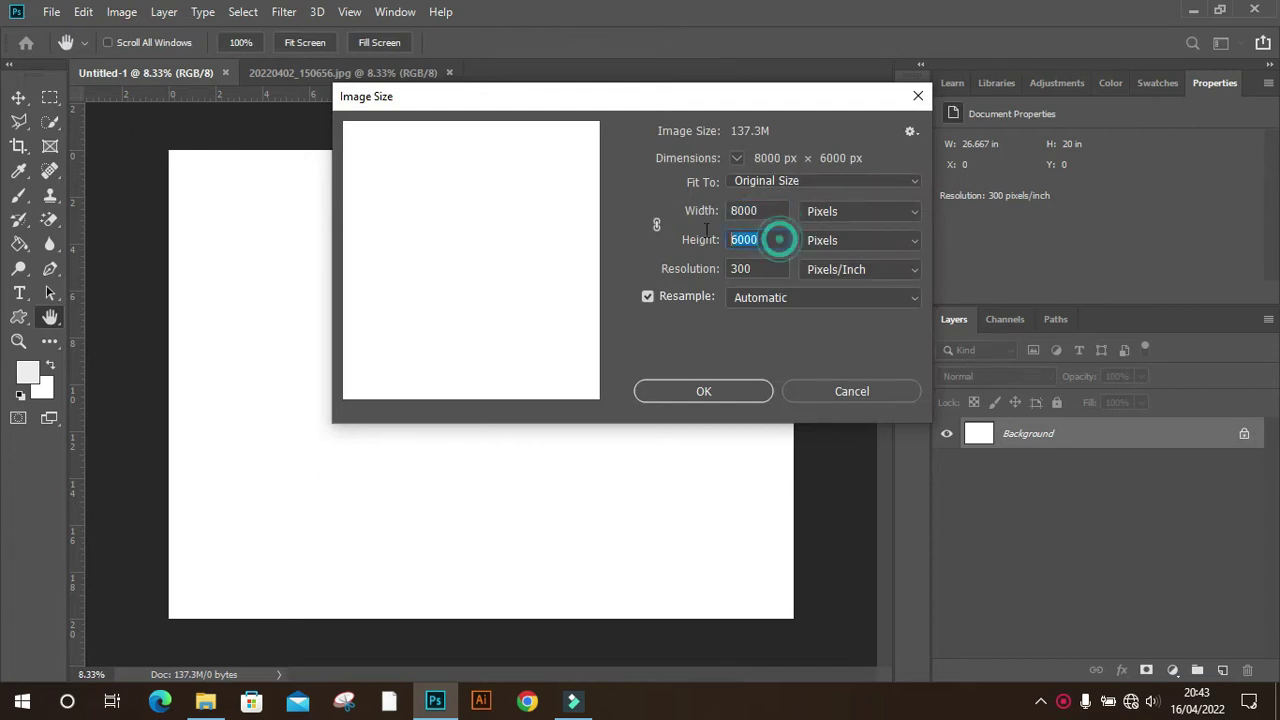
left_click(764, 268)
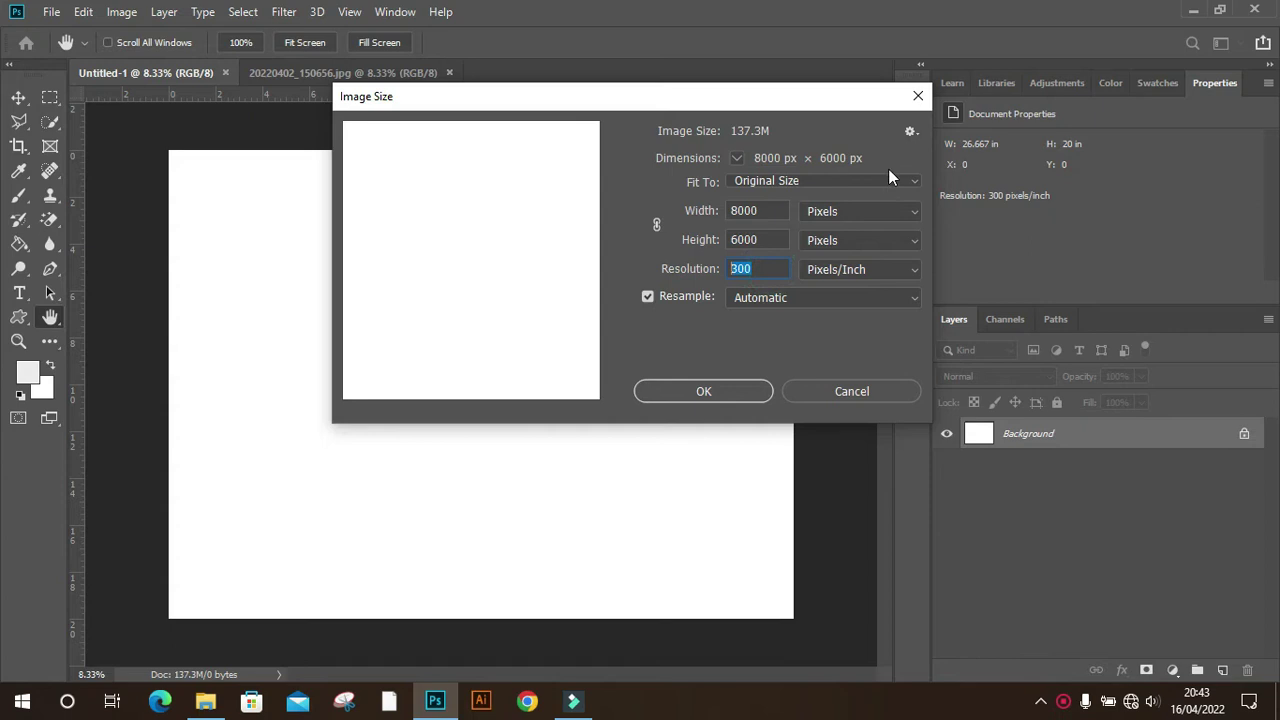
left_click(915, 97)
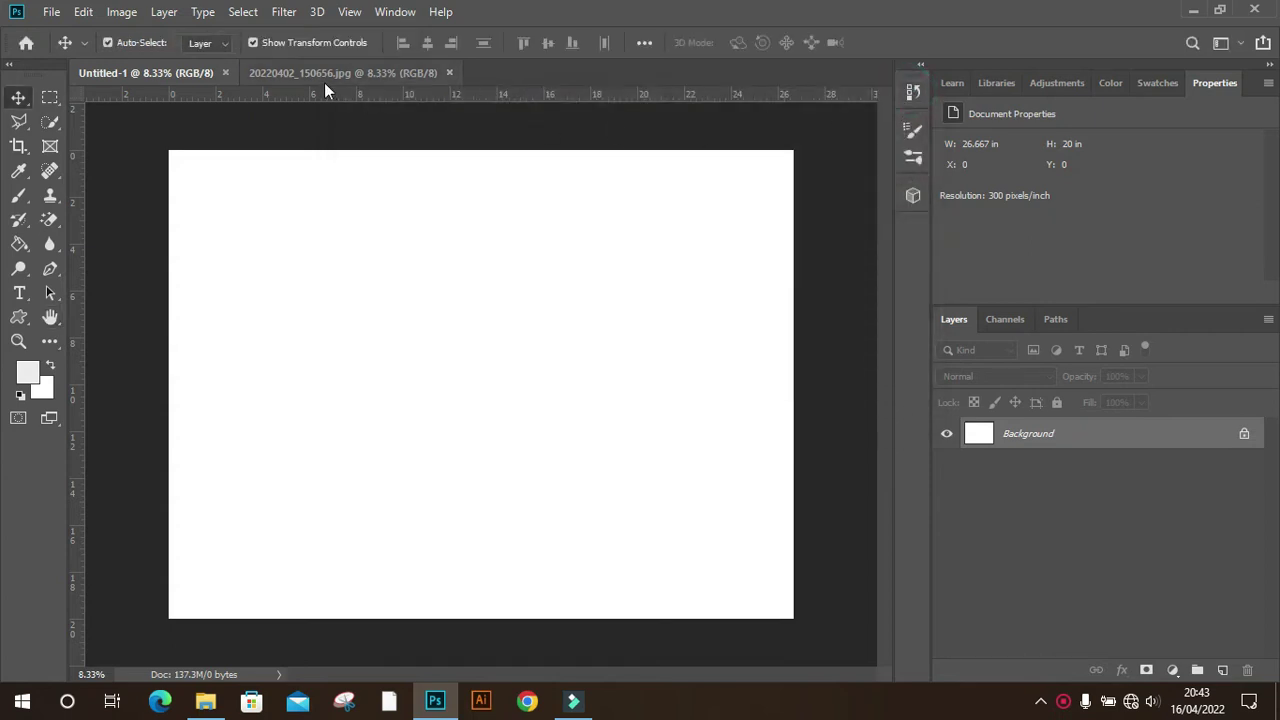
- Glance at the wood photo, then unlock Untitled-1's Background into Layer 0
left_click(325, 75)
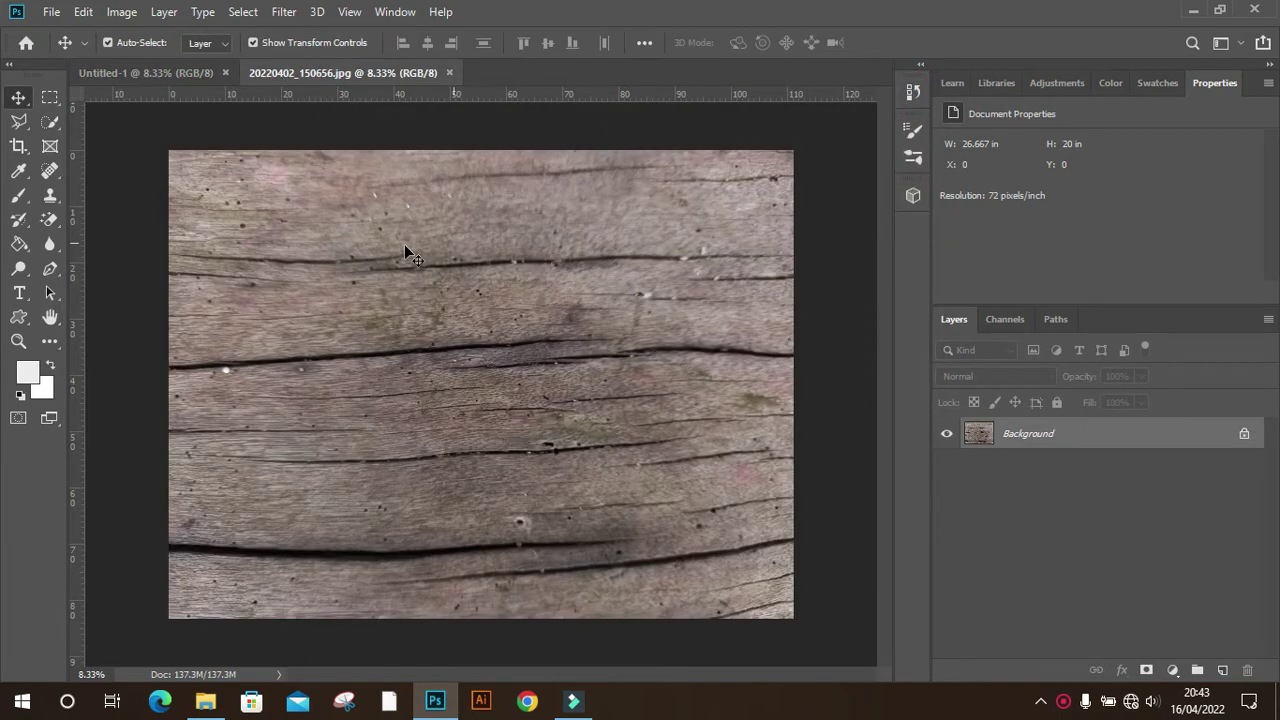
left_click(166, 73)
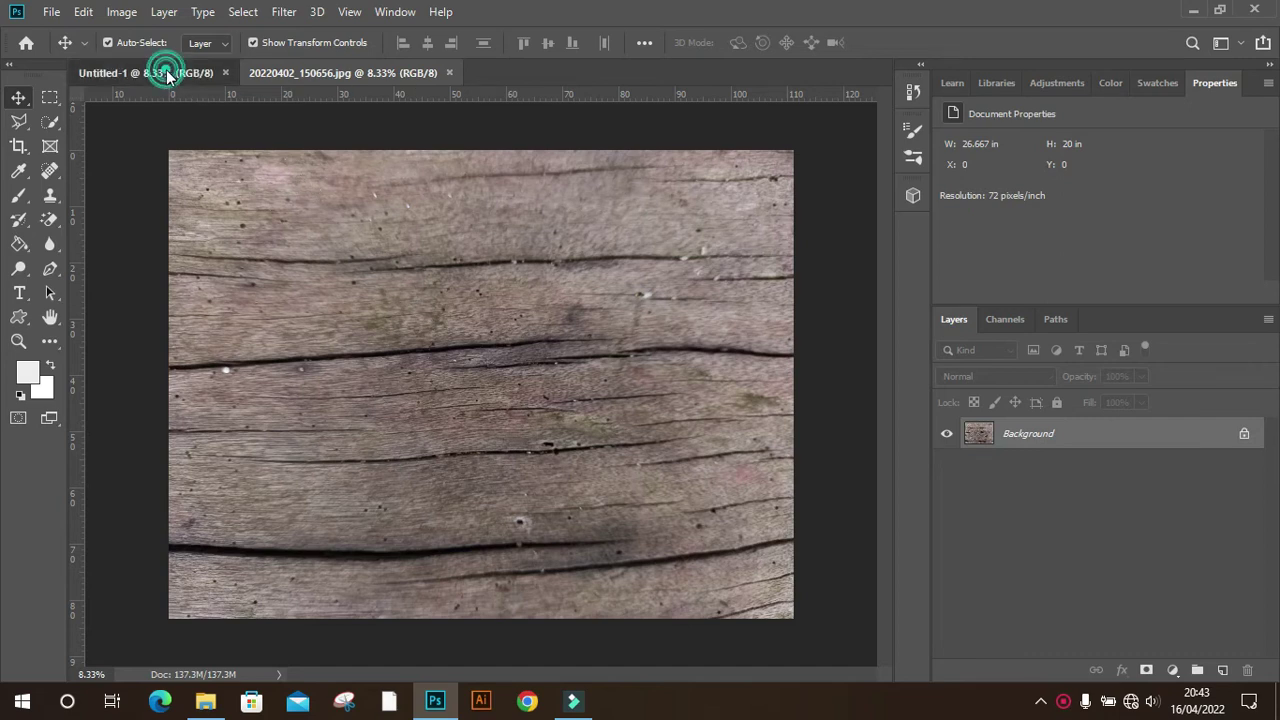
left_click(1243, 436)
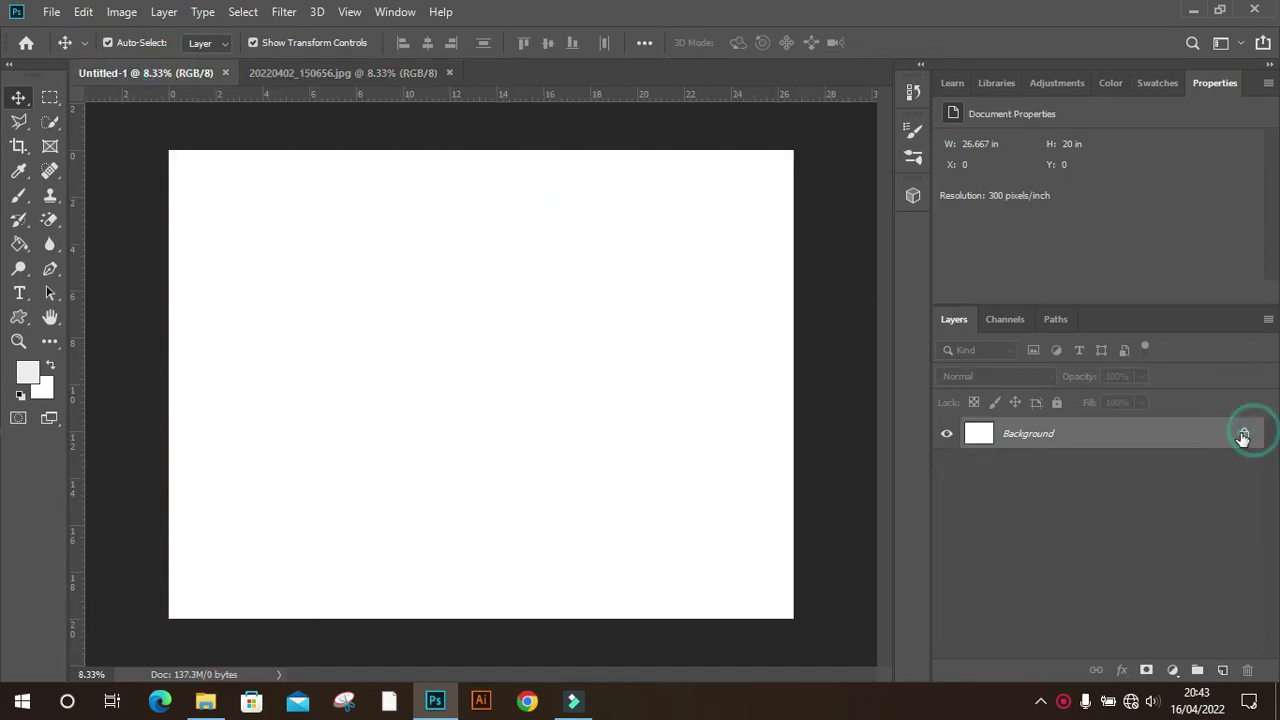
- Bring up the Blending Options for Layer 0
double_click(1158, 436)
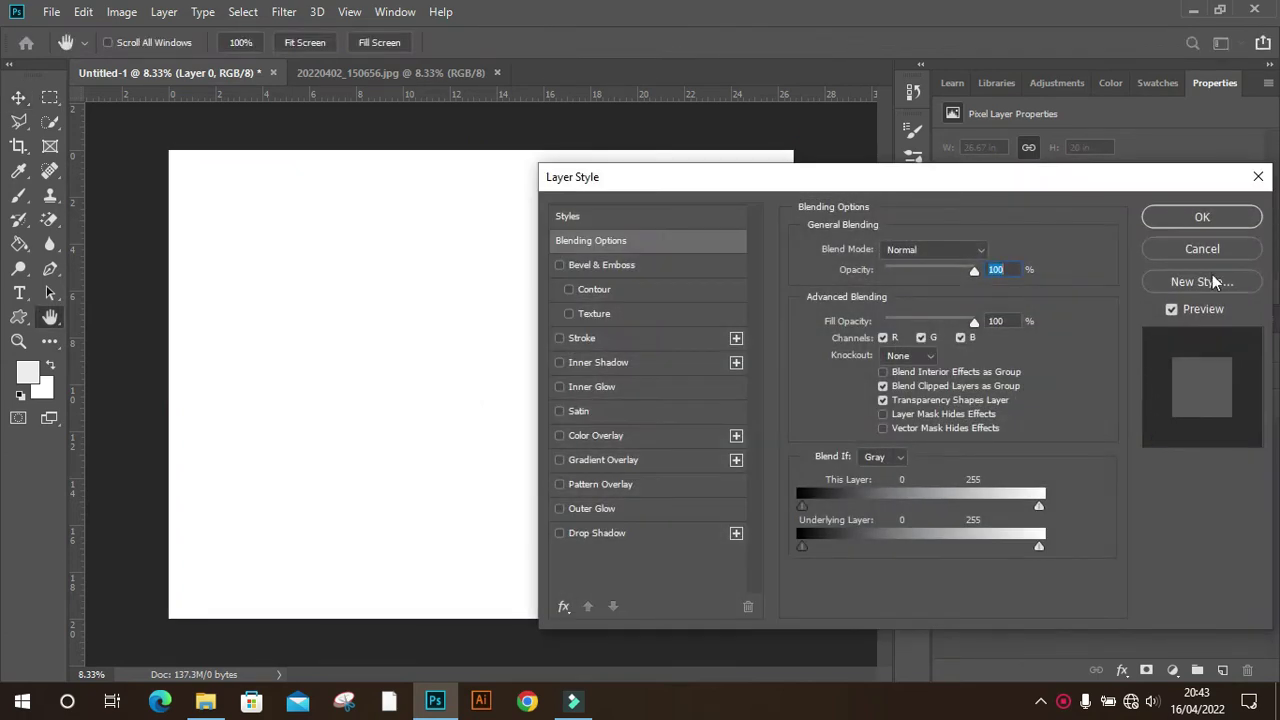
left_click(1258, 176)
right_click(1097, 441)
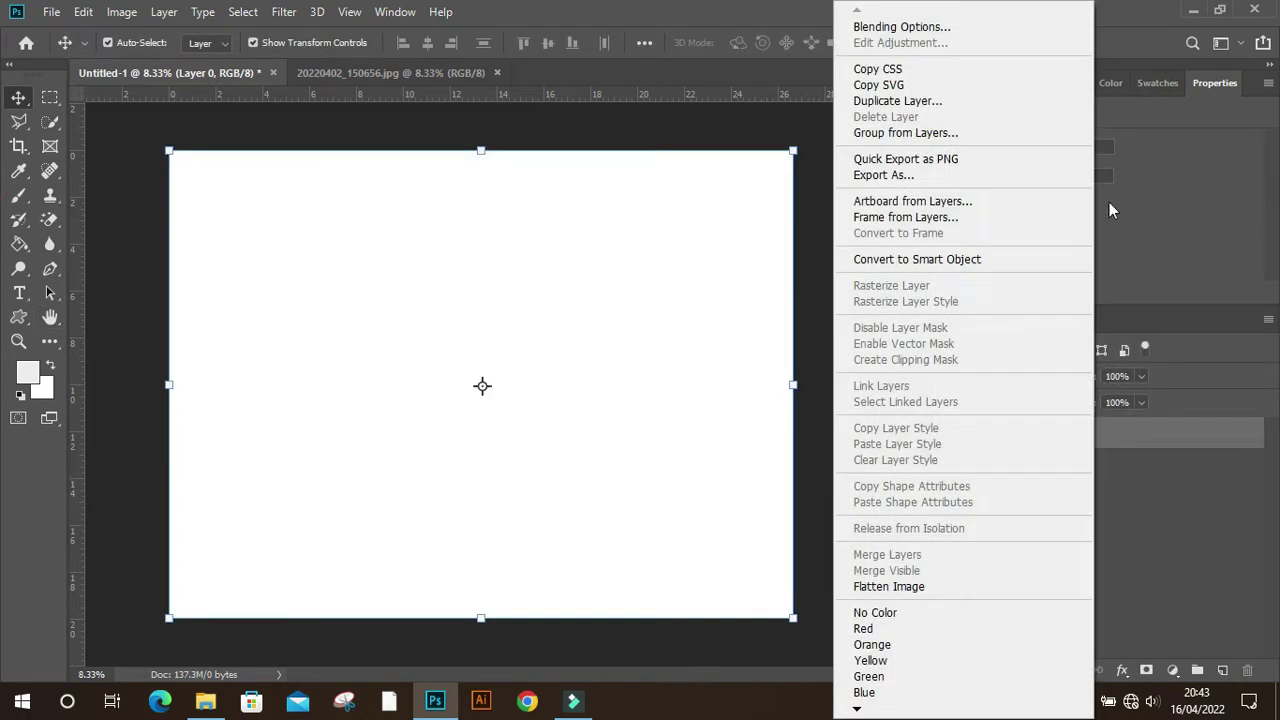
left_click(968, 28)
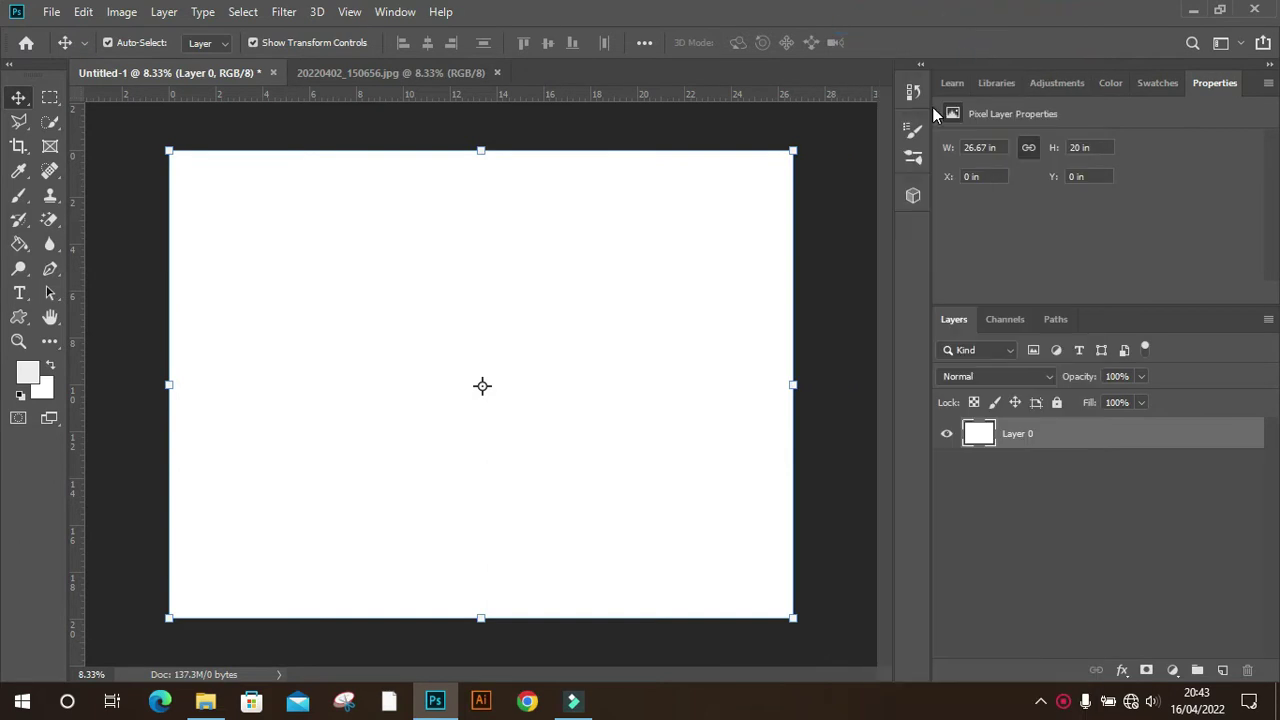
- Add an orange radial Gradient Overlay to Layer 0 in Normal mode at about 95% opacity
left_click_drag(909, 187, 870, 140)
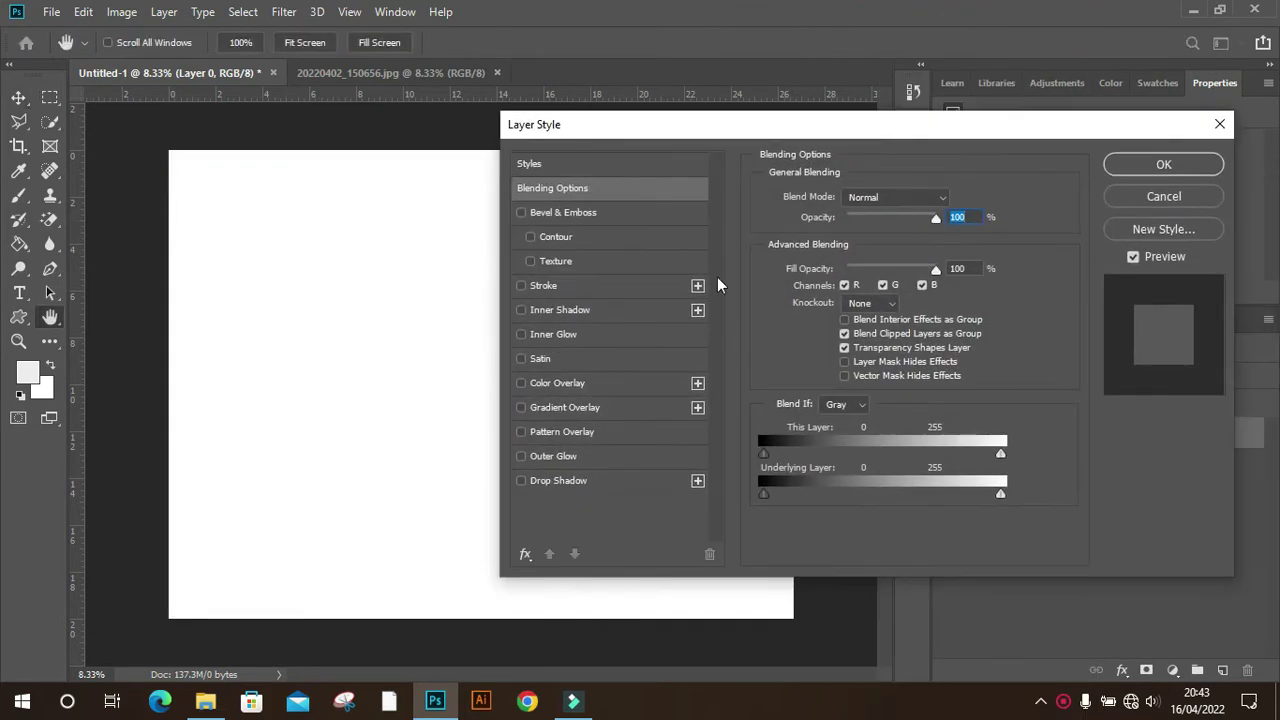
left_click(608, 408)
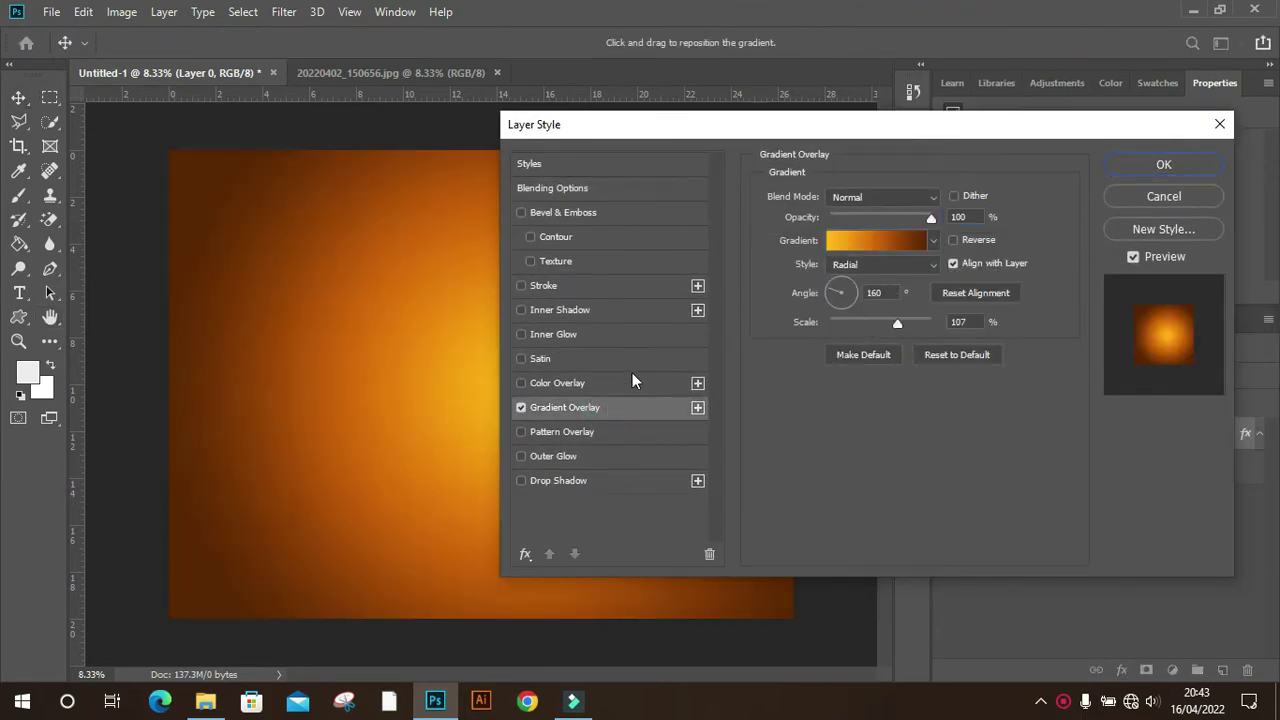
left_click_drag(852, 130, 865, 132)
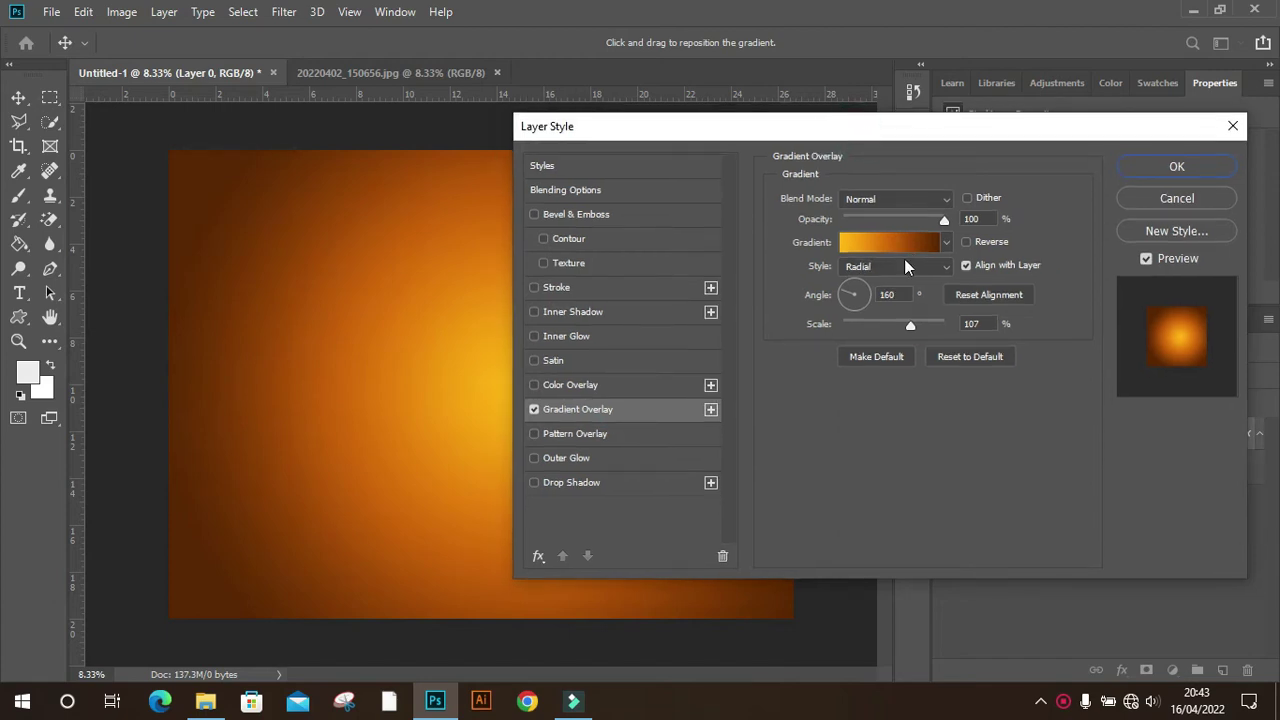
left_click(908, 199)
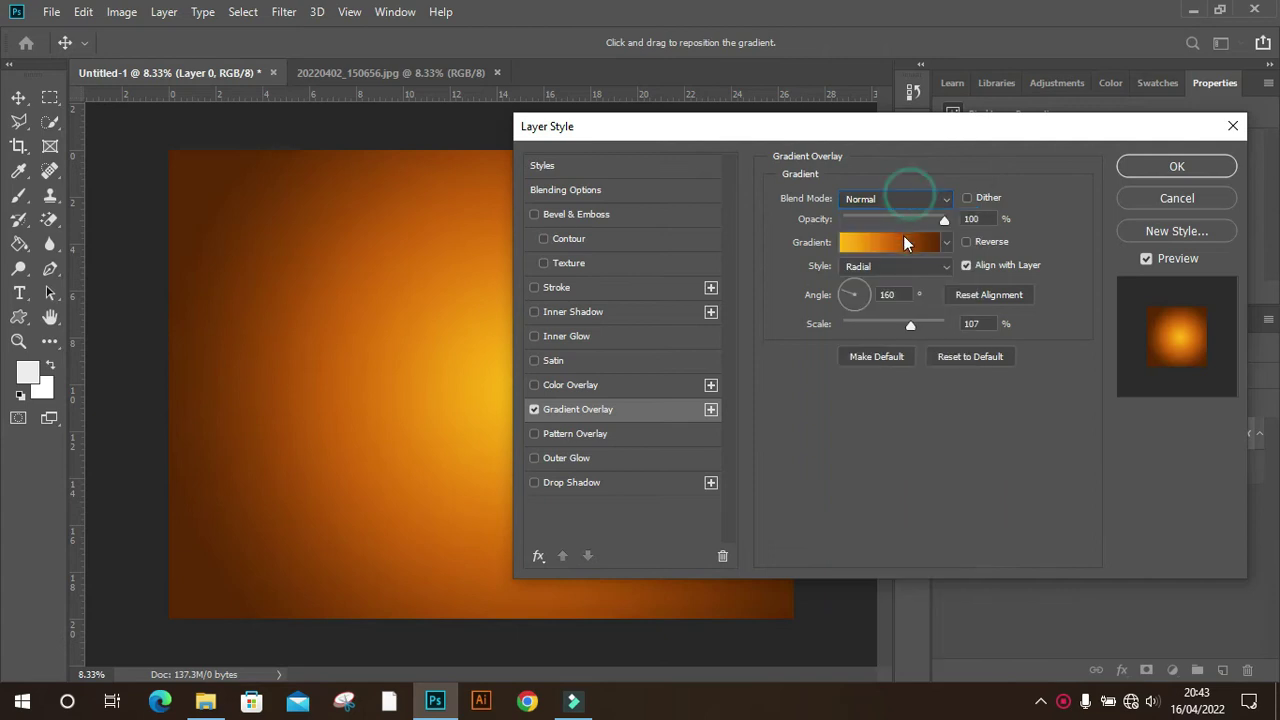
left_click_drag(940, 219, 943, 219)
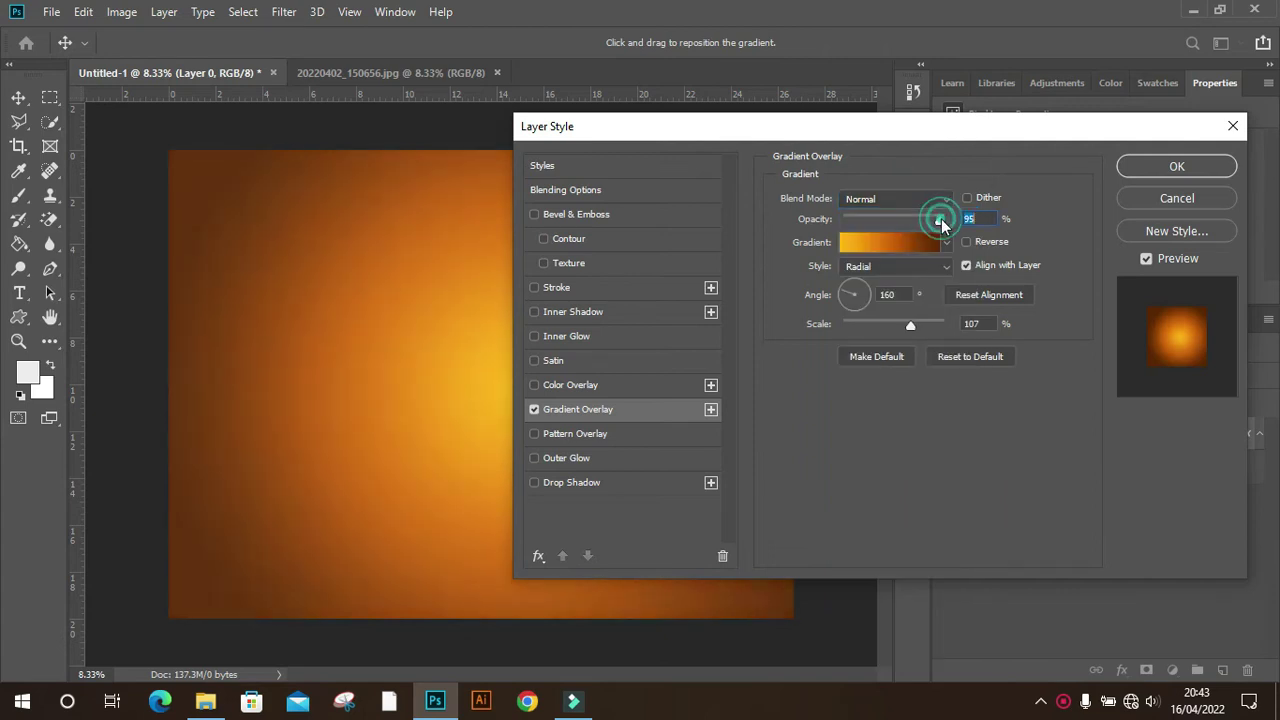
- Leave the gradient's left stop at yellow #ffb70b
left_click(918, 243)
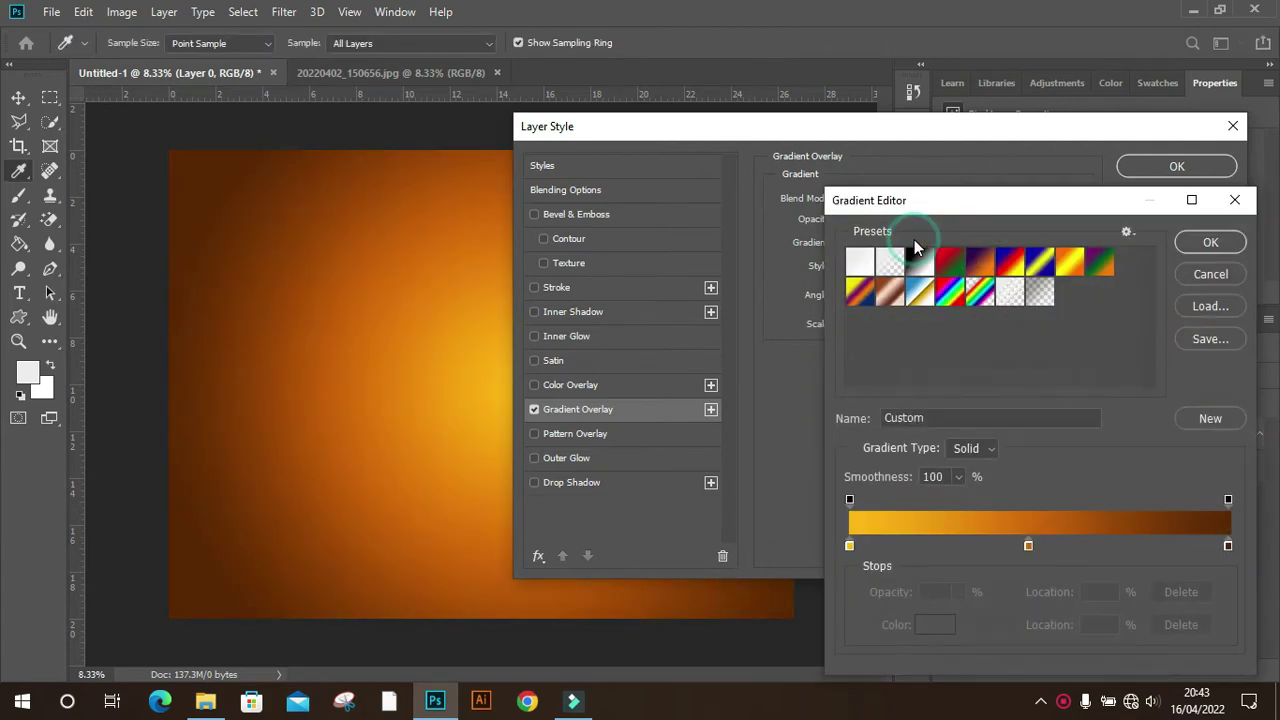
left_click(850, 547)
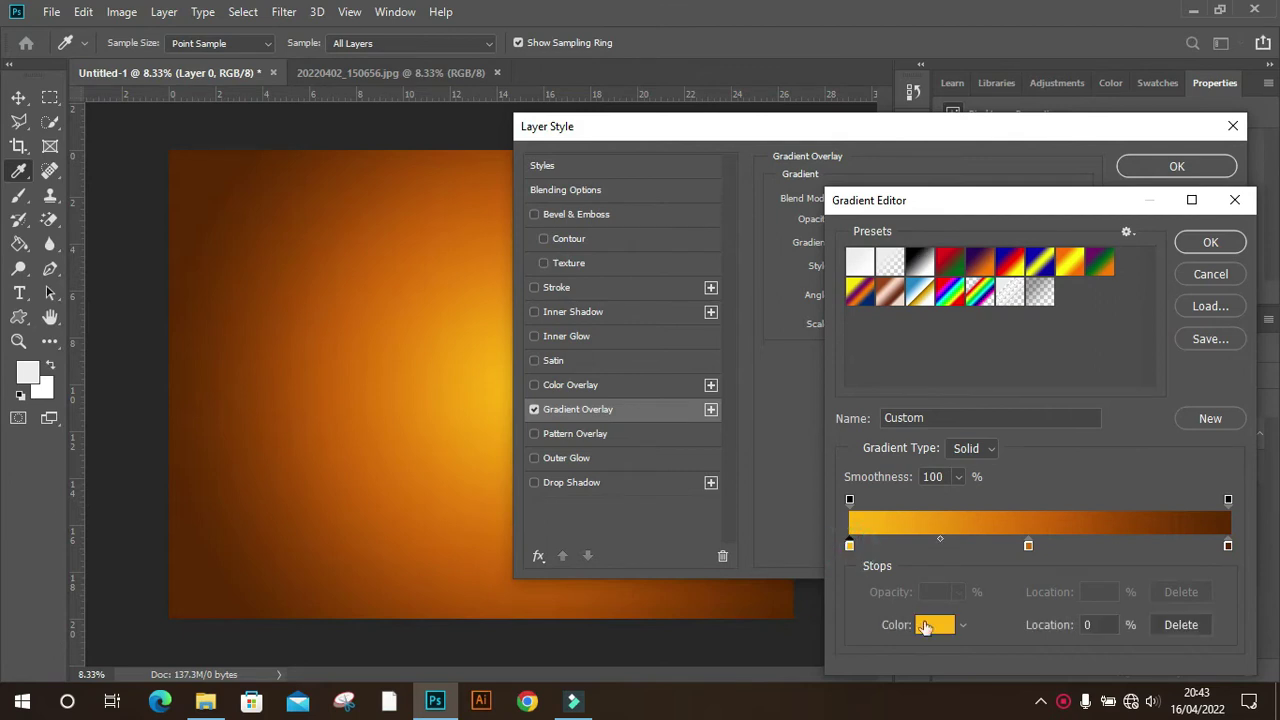
left_click(935, 628)
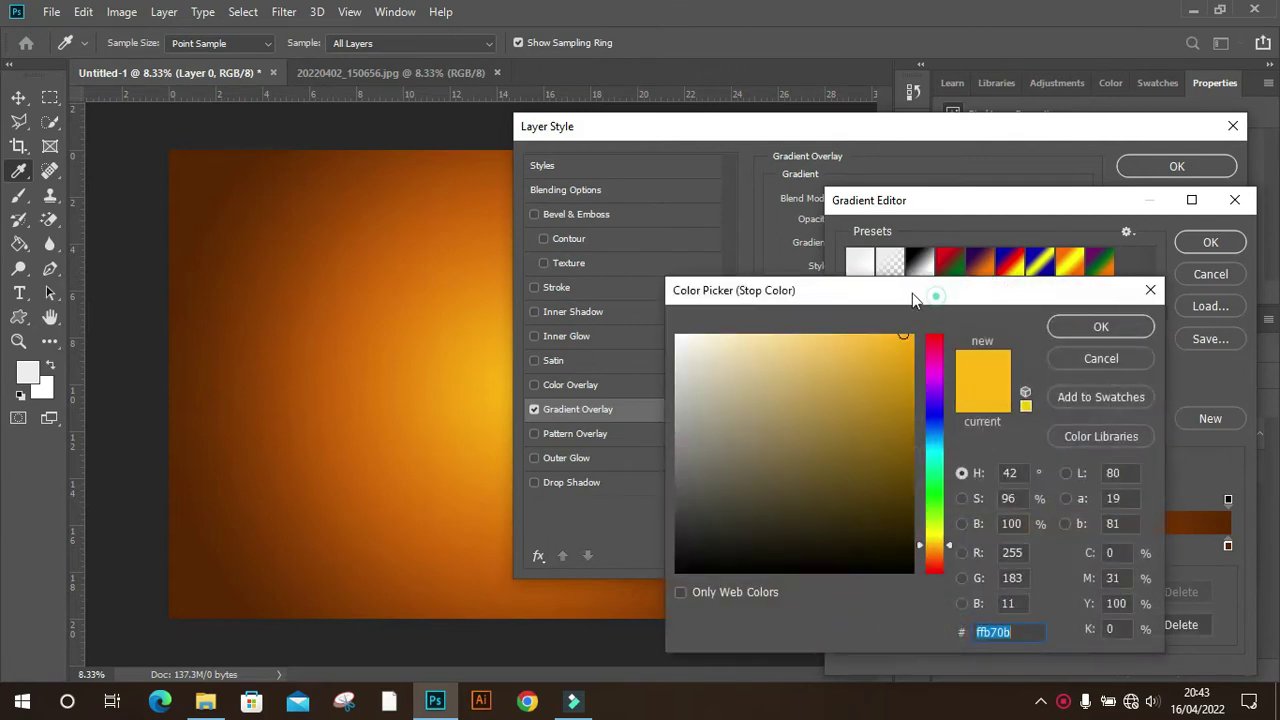
left_click_drag(912, 293, 504, 185)
left_click(615, 524)
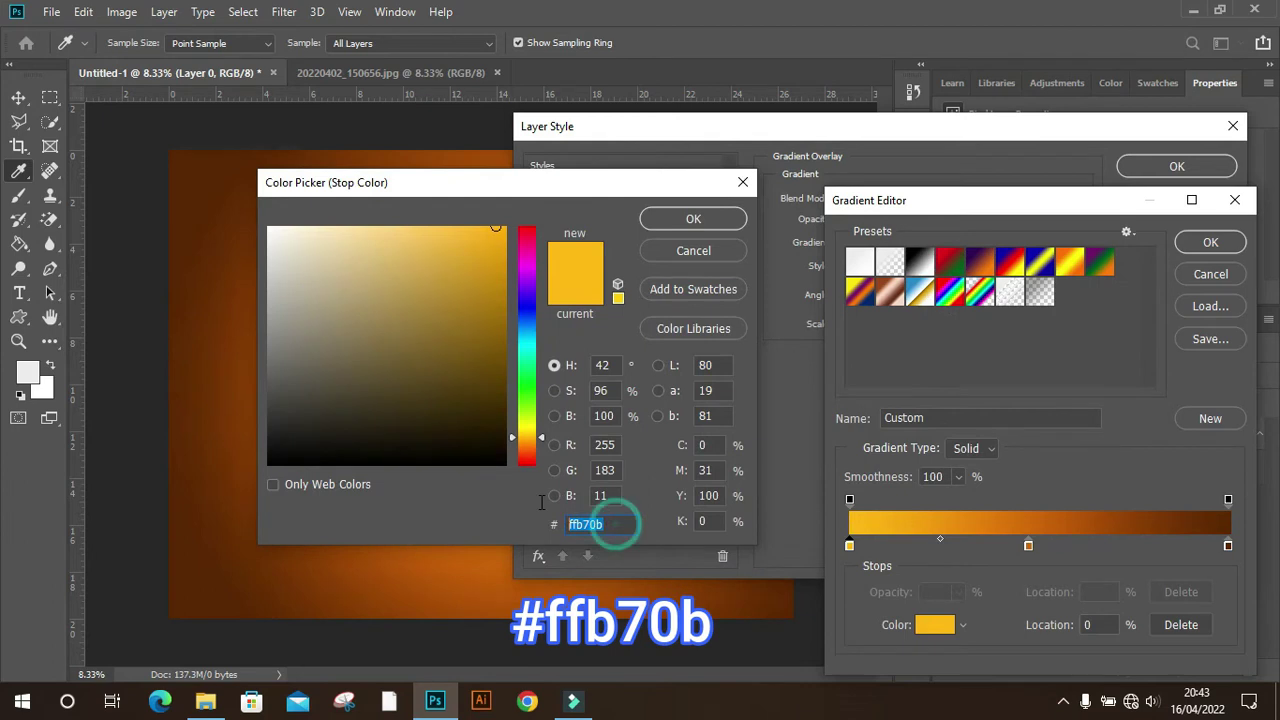
left_click(613, 524)
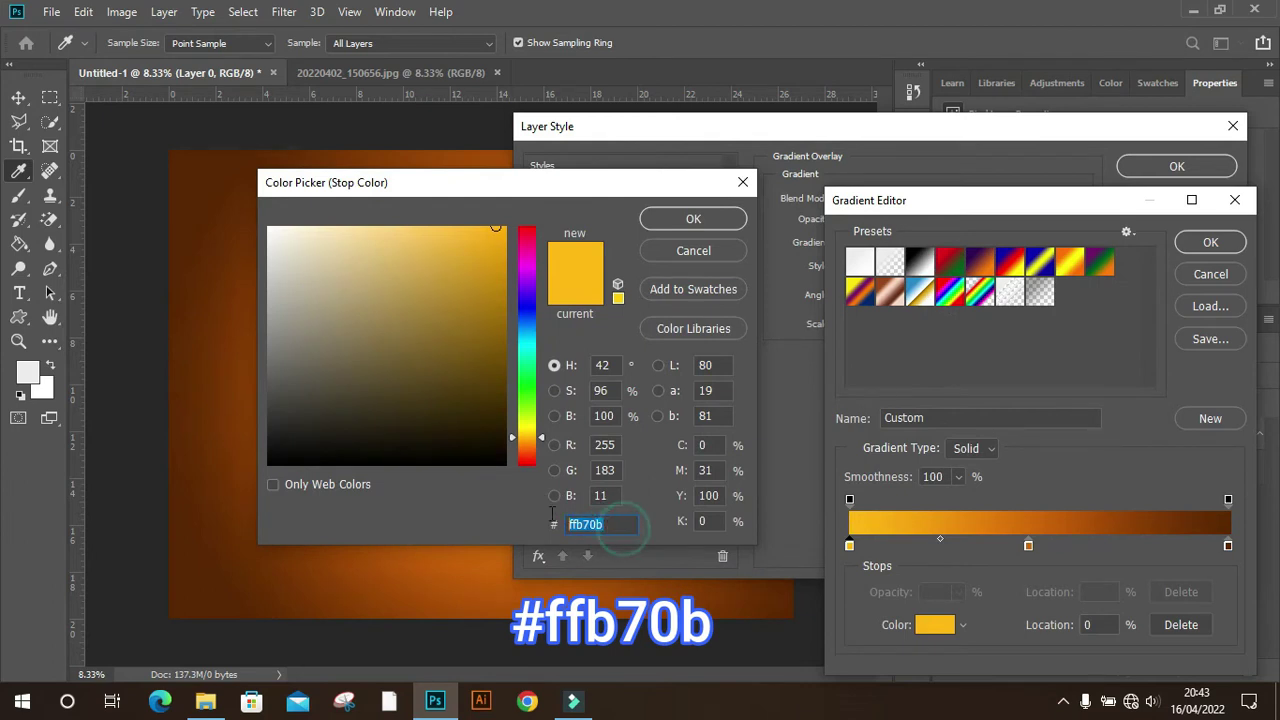
left_click(692, 220)
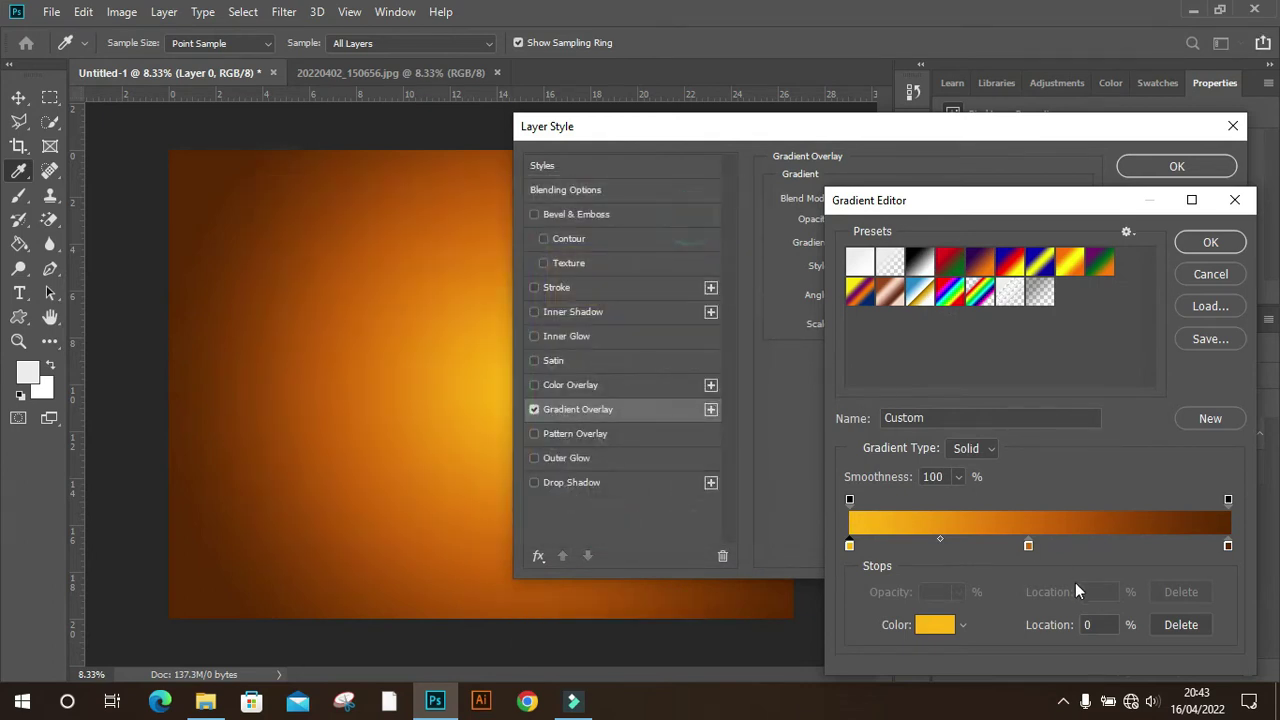
- Keep the gradient's middle stop at orange #d26804
left_click(1029, 547)
left_click(935, 624)
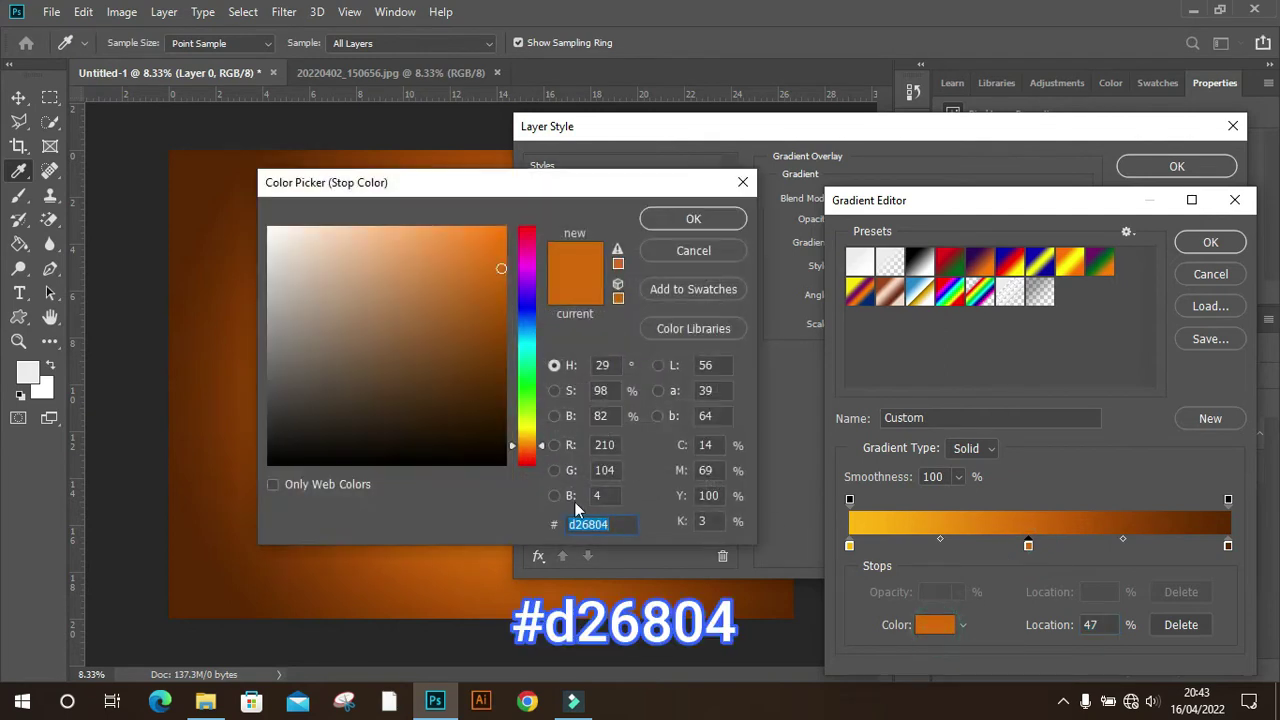
left_click(621, 527)
double_click(621, 527)
left_click(670, 221)
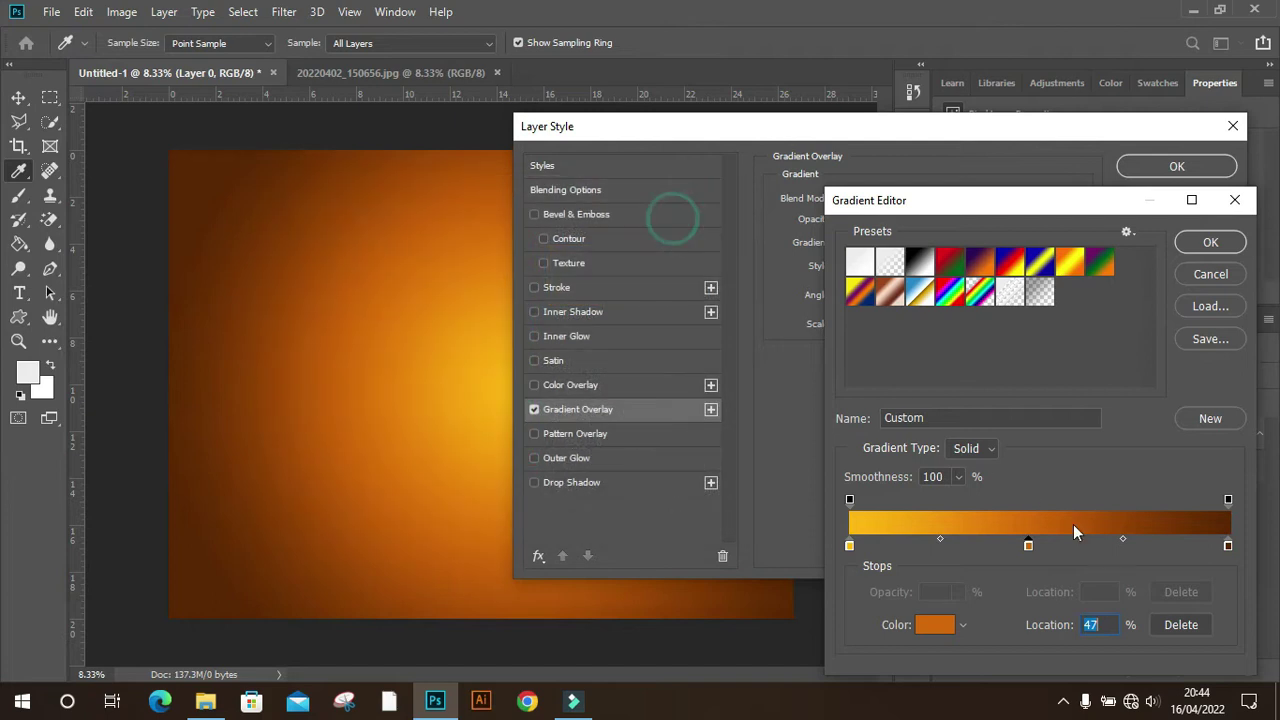
- Set the gradient's right end stop to dark brown #5a2600
left_click(1227, 547)
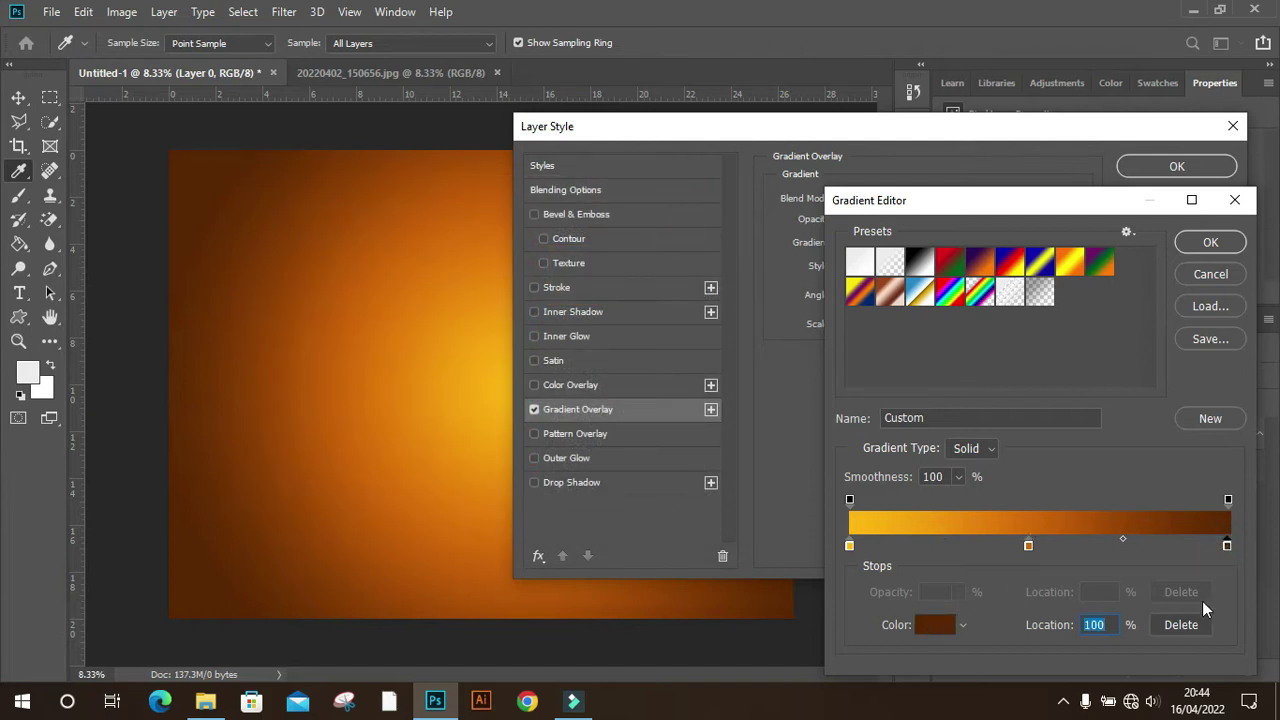
left_click(1228, 547)
left_click(934, 624)
left_click(613, 524)
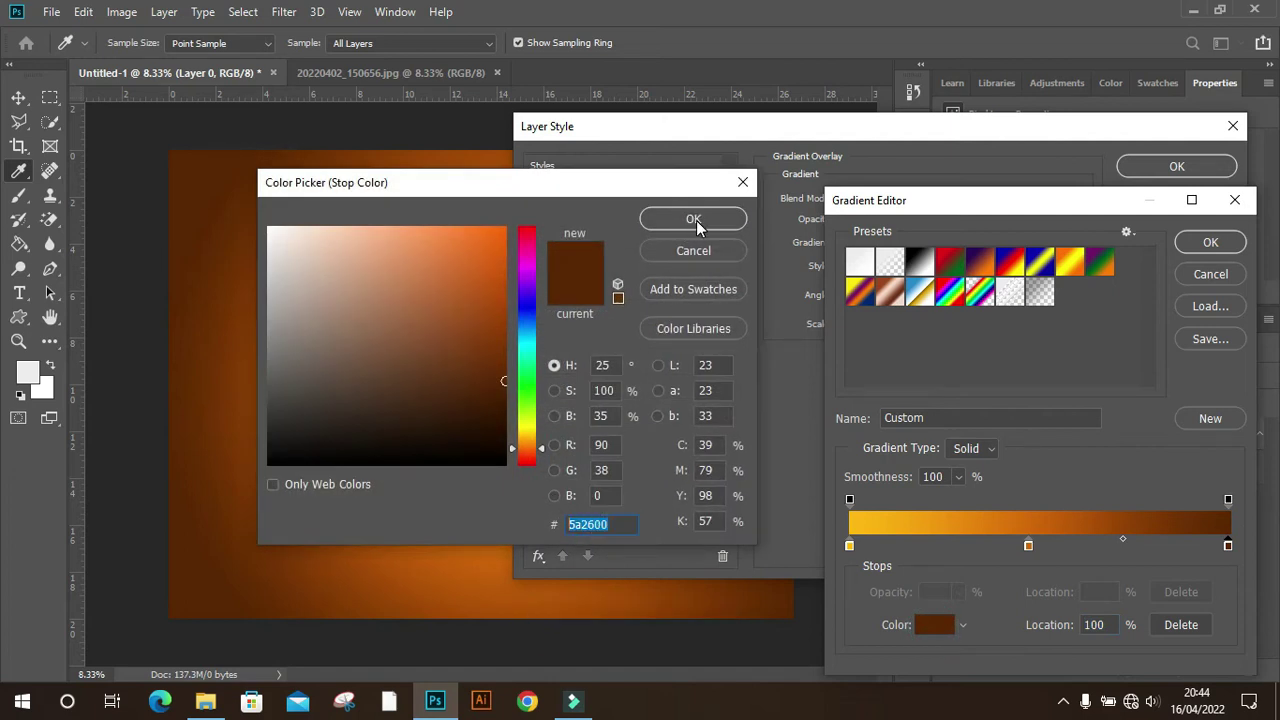
left_click(696, 220)
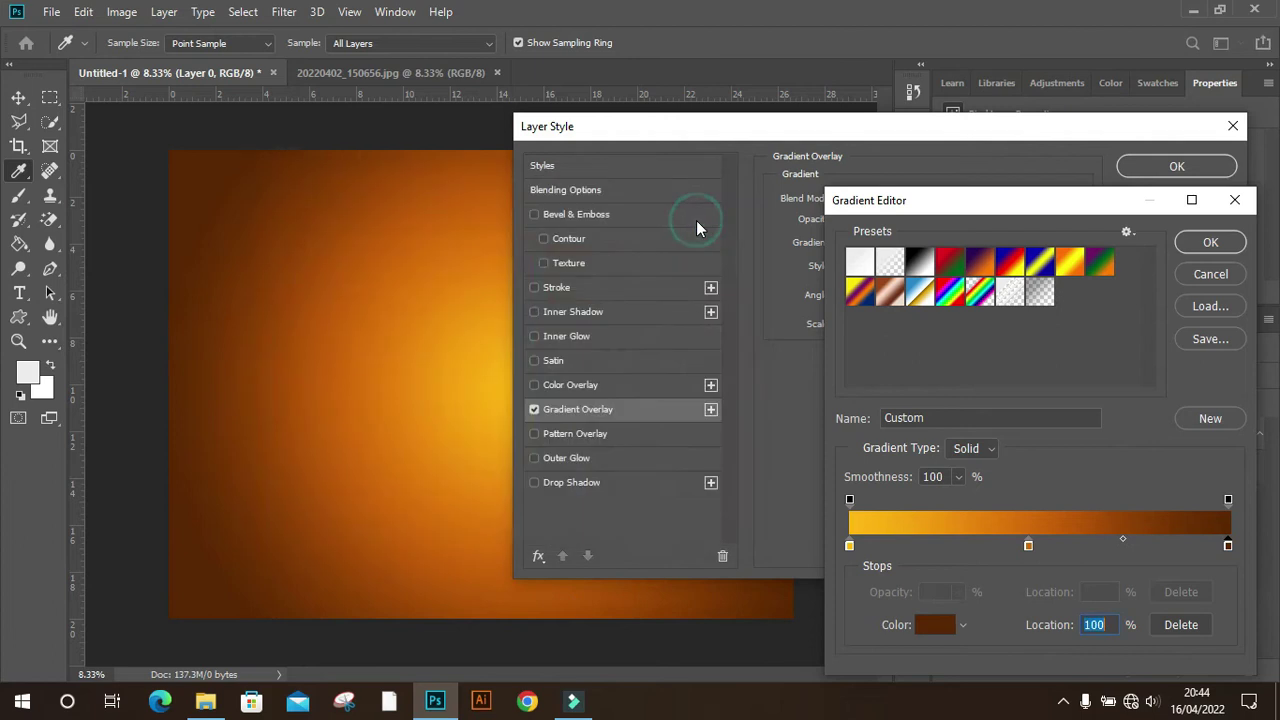
- Accept the edited gradient, set the overlay Style to Radial and Scale to 110%
left_click(1210, 243)
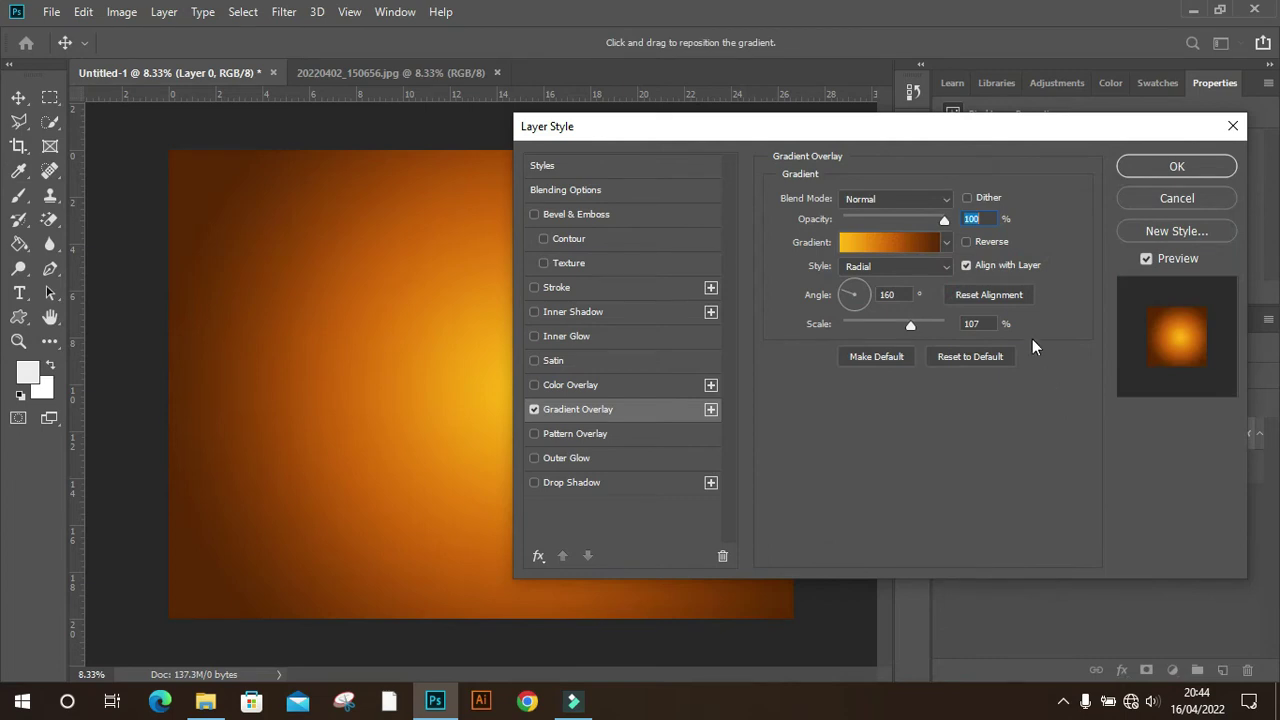
left_click(920, 266)
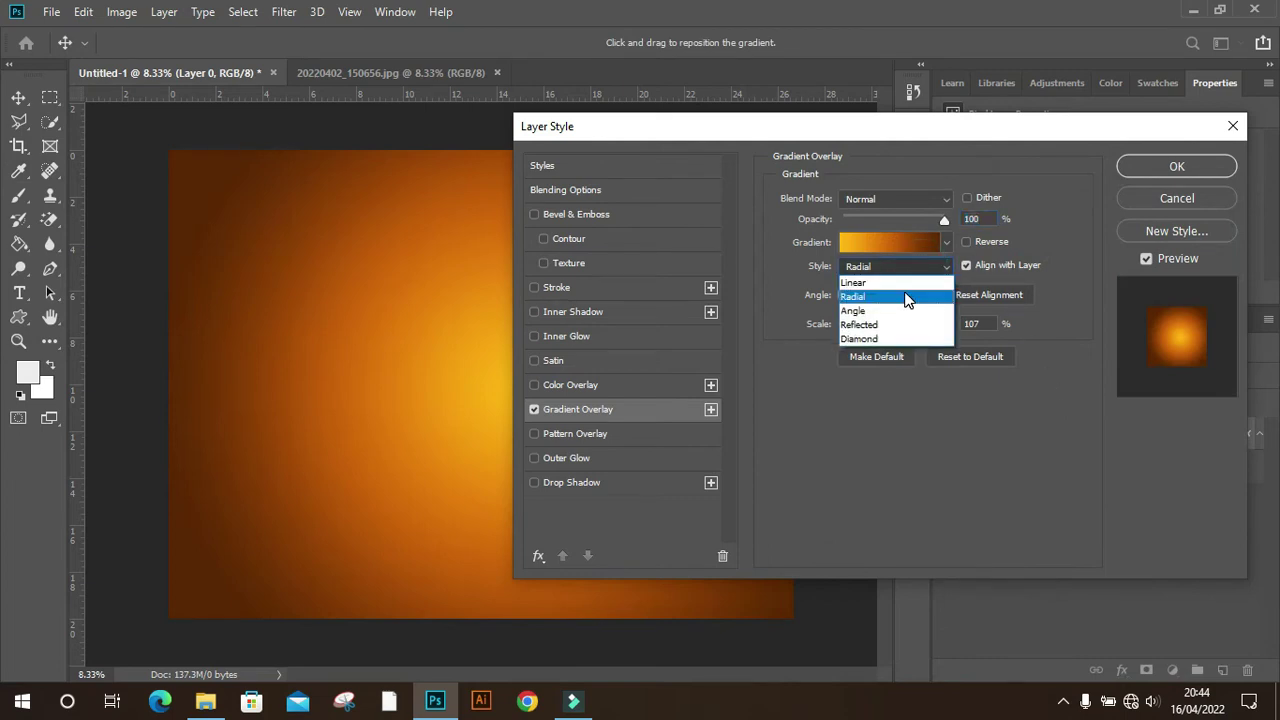
left_click(905, 297)
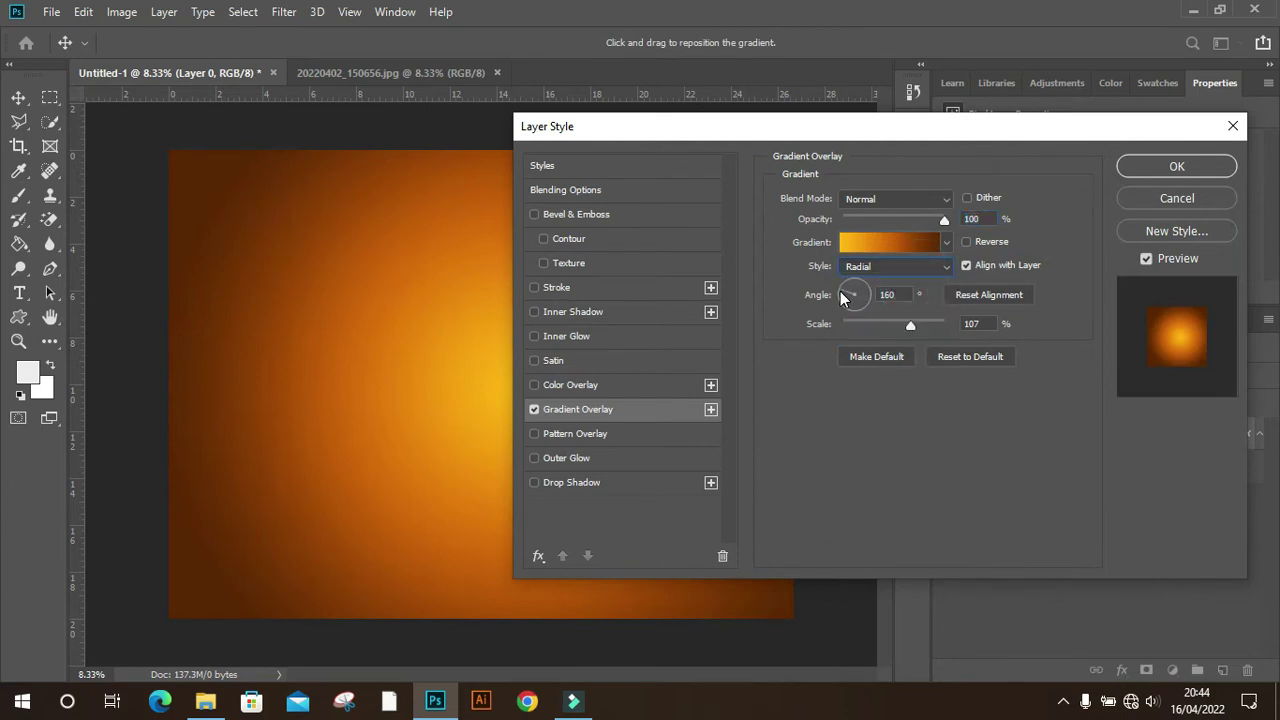
left_click_drag(912, 325, 908, 326)
left_click_drag(909, 327, 914, 328)
- Apply the overlay, add an empty layer and merge both into a single Layer 1
left_click(1222, 176)
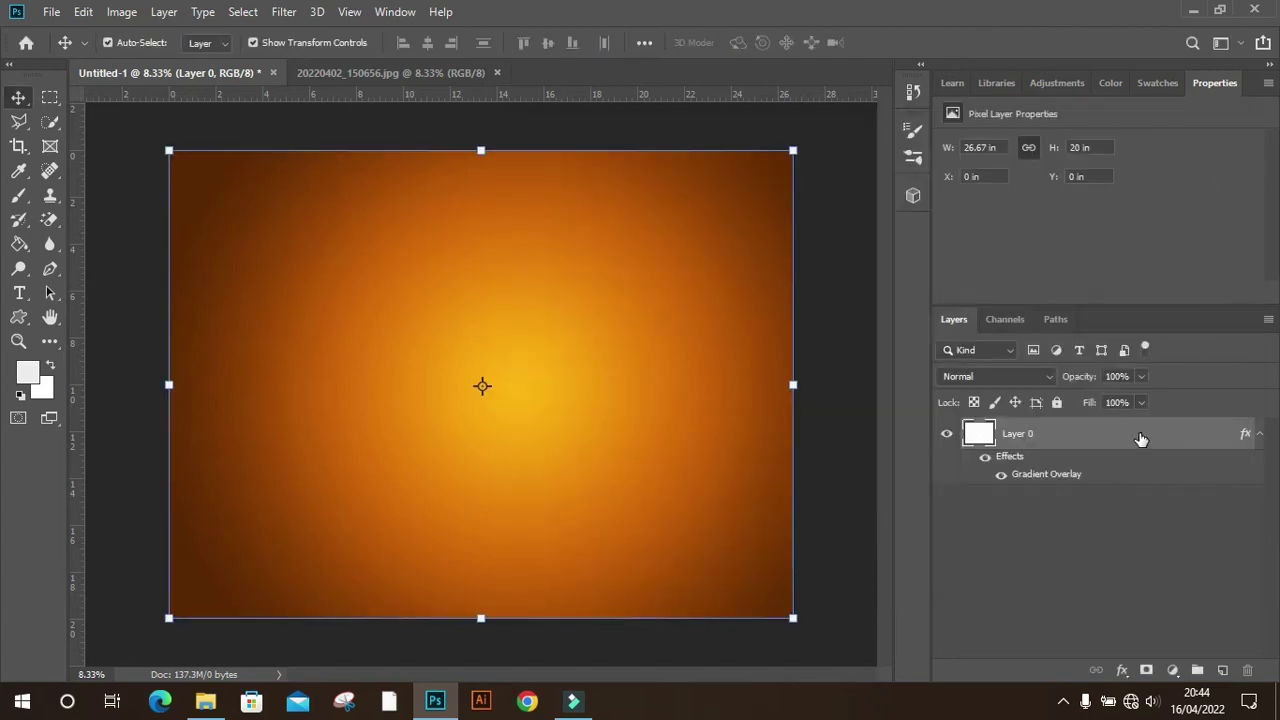
left_click(1140, 438)
left_click(1222, 670)
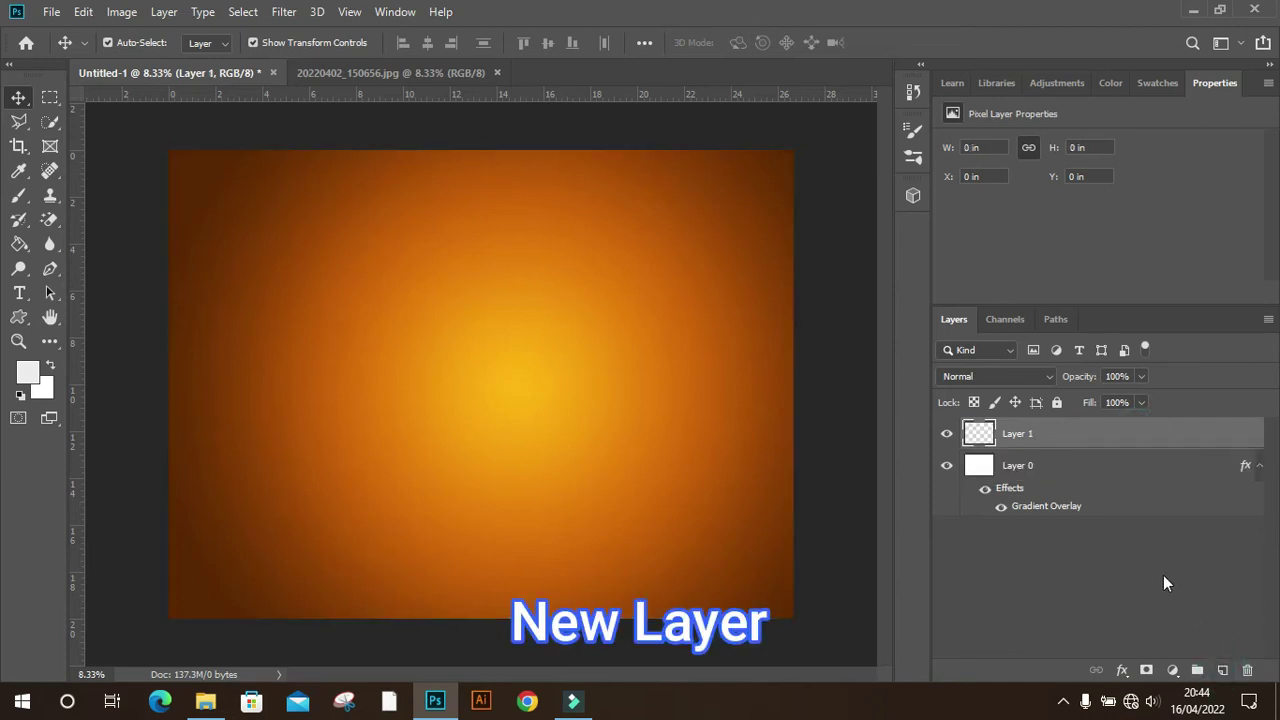
left_click(1103, 465, "shift")
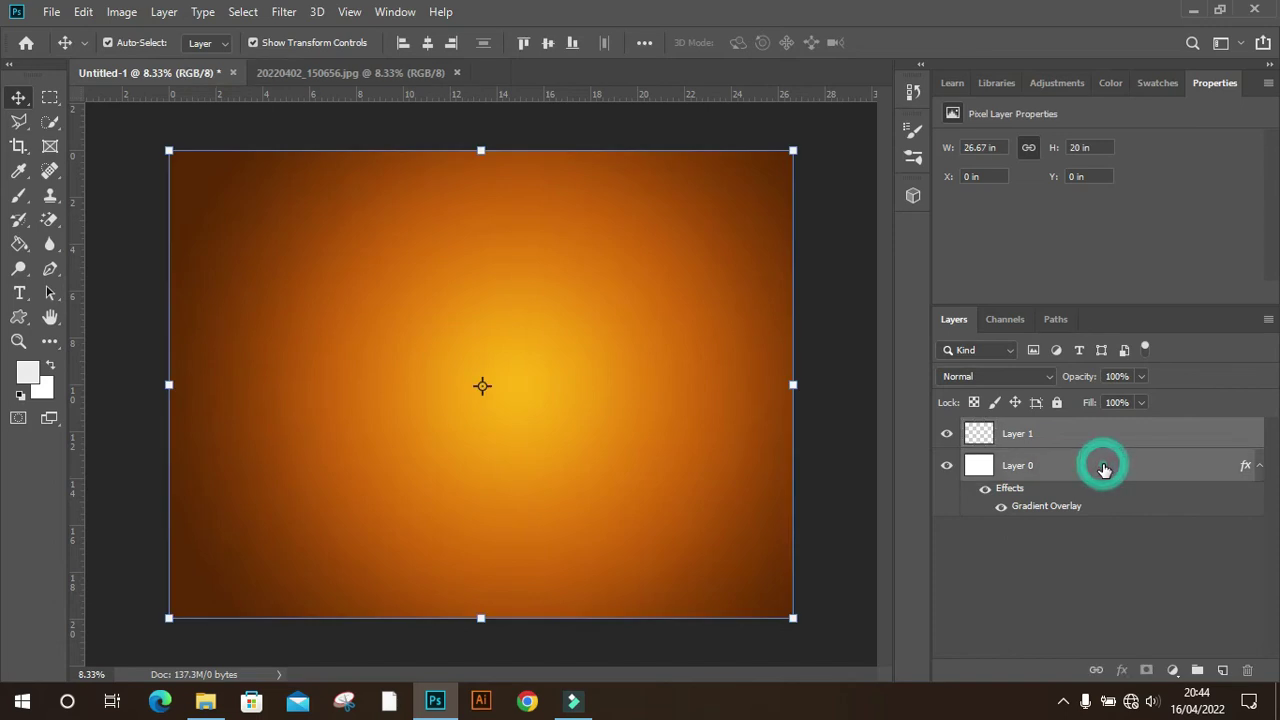
key("ctrl+e")
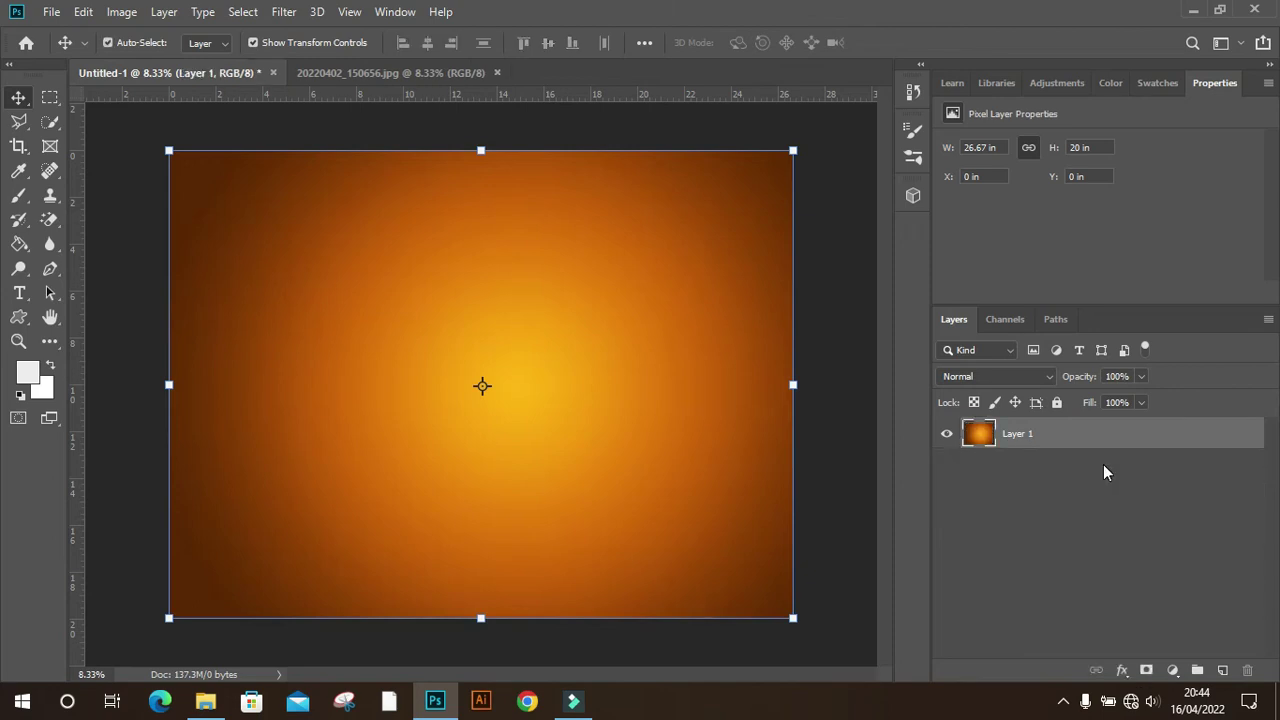
- Move the gradient layer into the wood photo and set its blend mode to Multiply
mouse_move(309, 180)
left_mouse_down()
mouse_move(374, 76)
mouse_move(347, 262)
mouse_move(361, 236)
mouse_move(454, 316)
left_mouse_up()
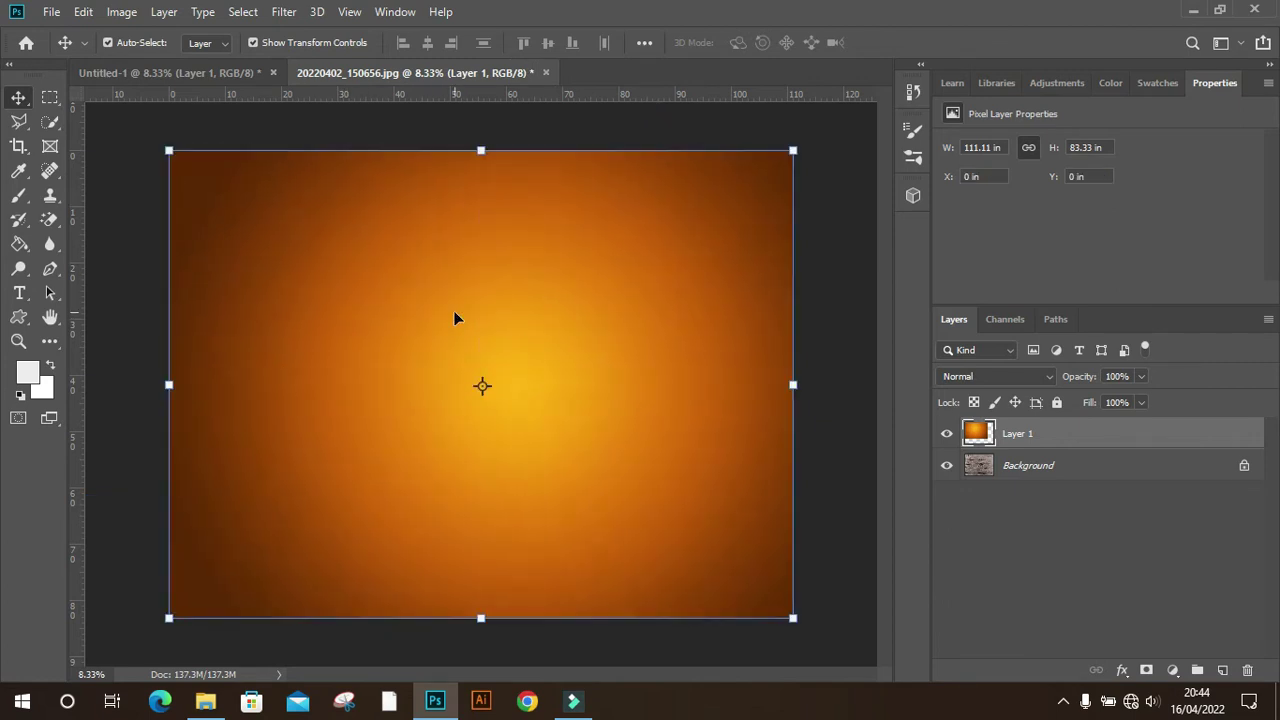
left_click(1049, 380)
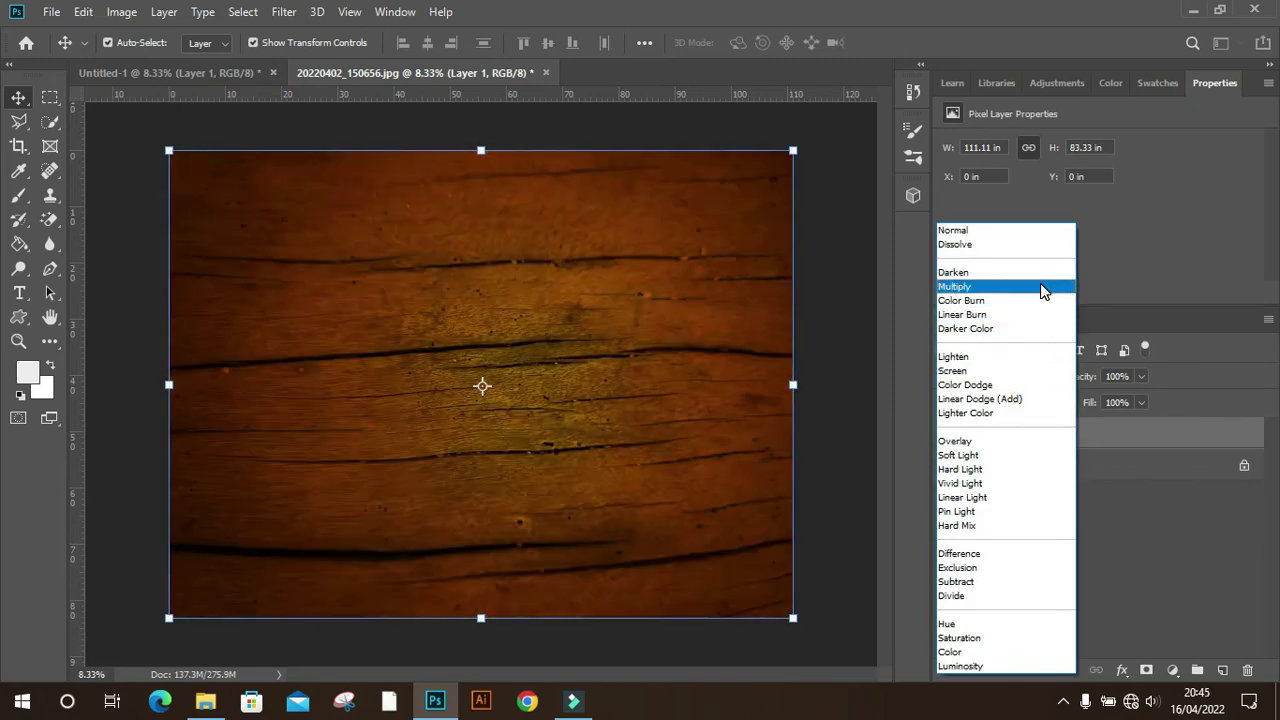
left_click(1040, 287)
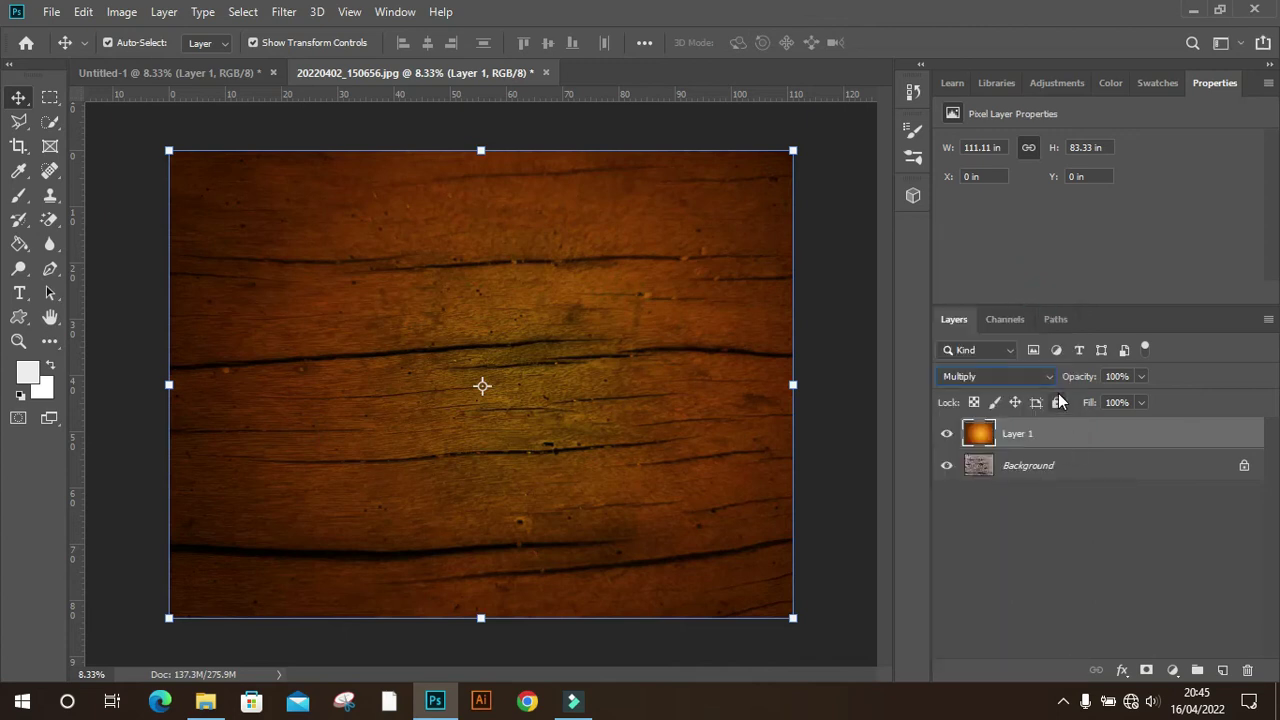
left_click(832, 400)
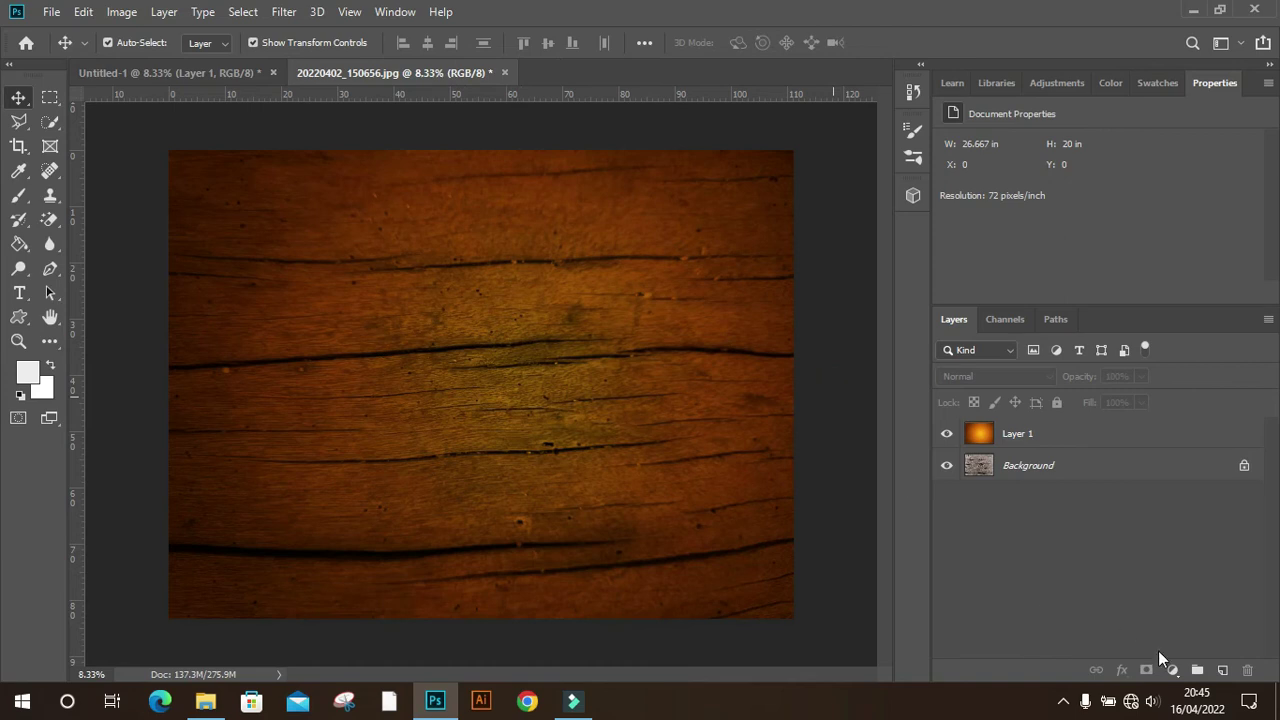
- Add a Vibrance adjustment layer with Vibrance +28 and Saturation +15
left_click(1173, 670)
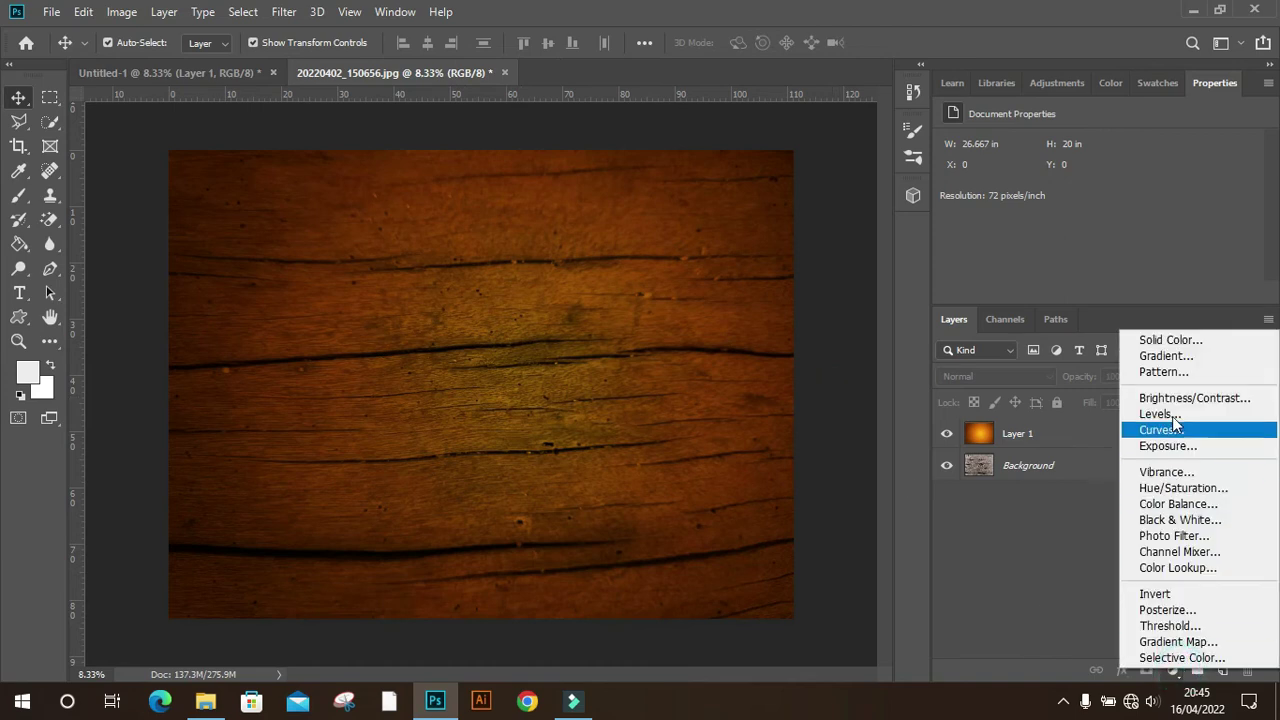
left_click(1170, 474)
left_click(1100, 162)
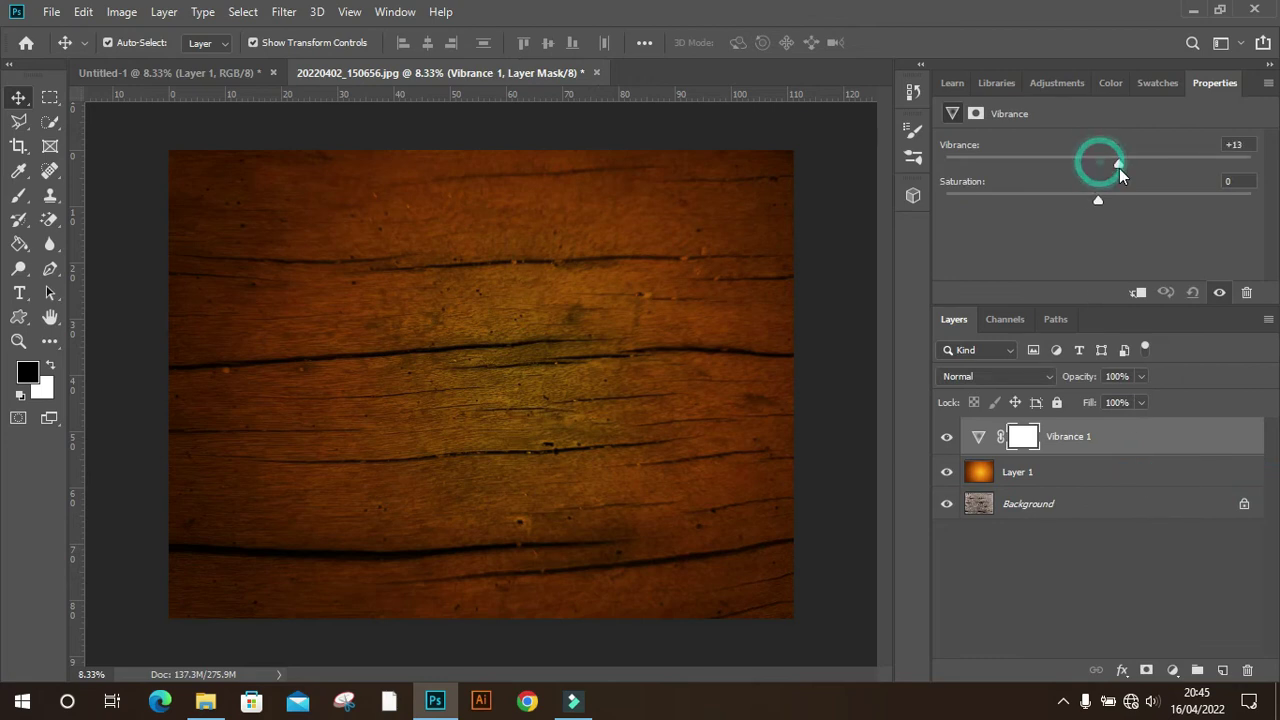
left_click_drag(1141, 167, 1141, 163)
mouse_move(1099, 200)
left_mouse_down()
mouse_move(1151, 207)
mouse_move(1122, 201)
left_mouse_up()
- Add a Hue/Saturation adjustment layer with Hue +1 and Saturation +46
left_click(1172, 670)
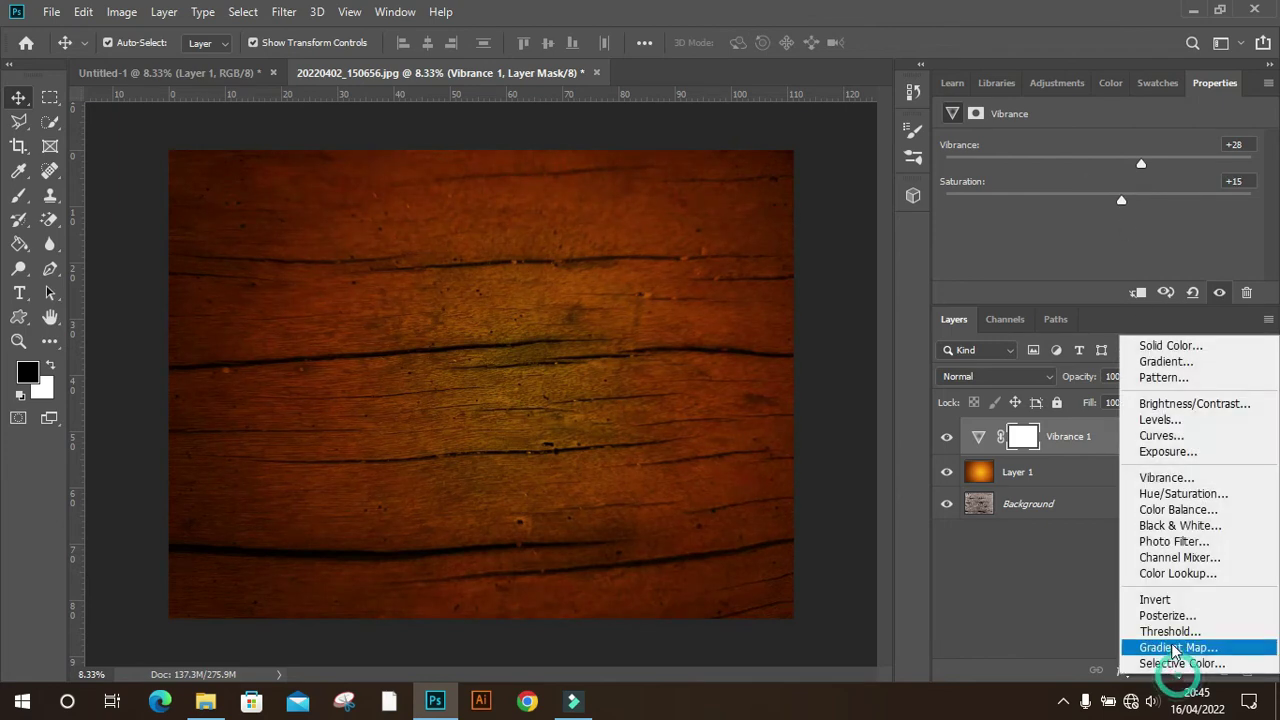
left_click(1185, 494)
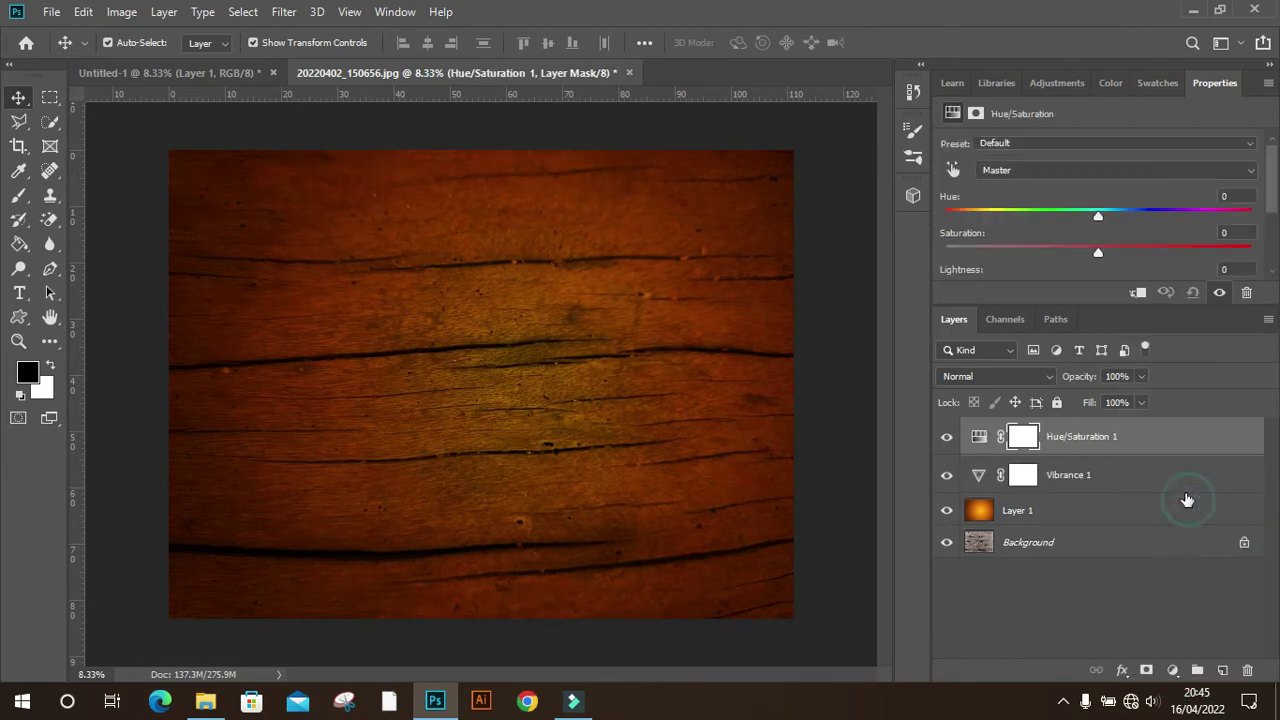
left_click_drag(1098, 218, 1109, 223)
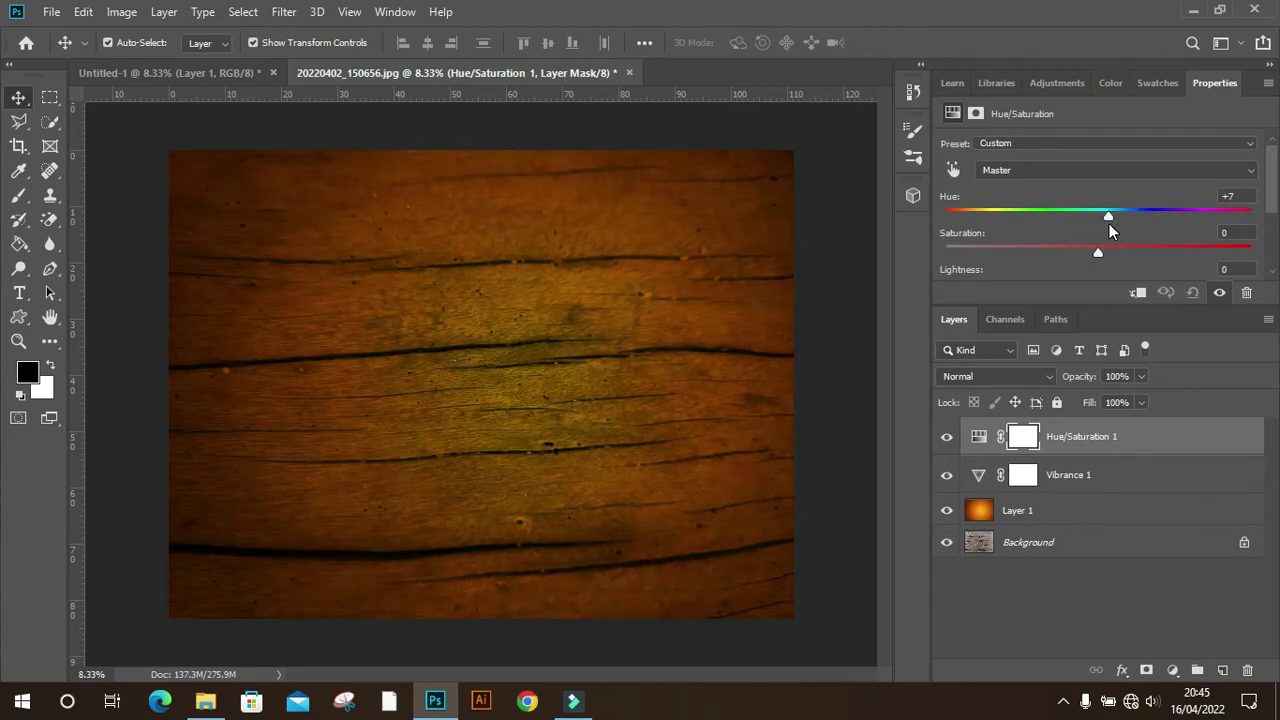
left_click_drag(1108, 222, 1100, 220)
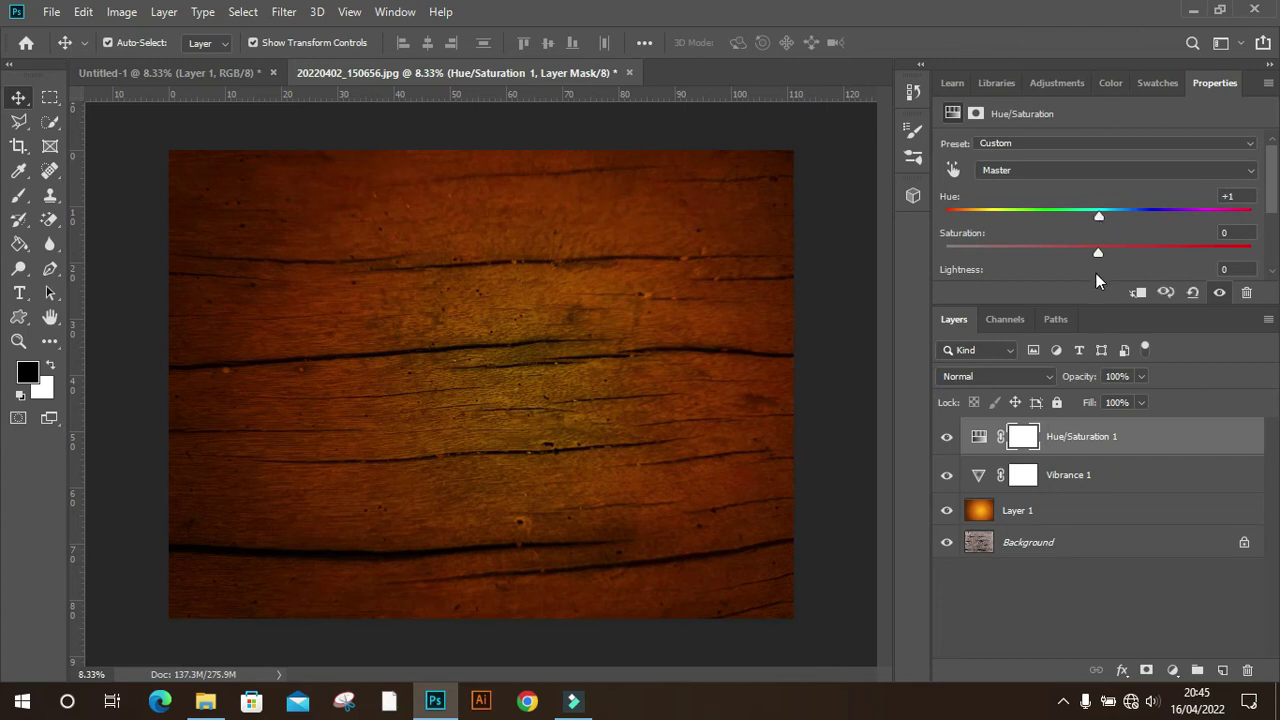
left_click_drag(1098, 252, 1093, 252)
- Add a Color Balance adjustment layer with midtones Red +8, Green +1, Blue +14
left_click(1172, 670)
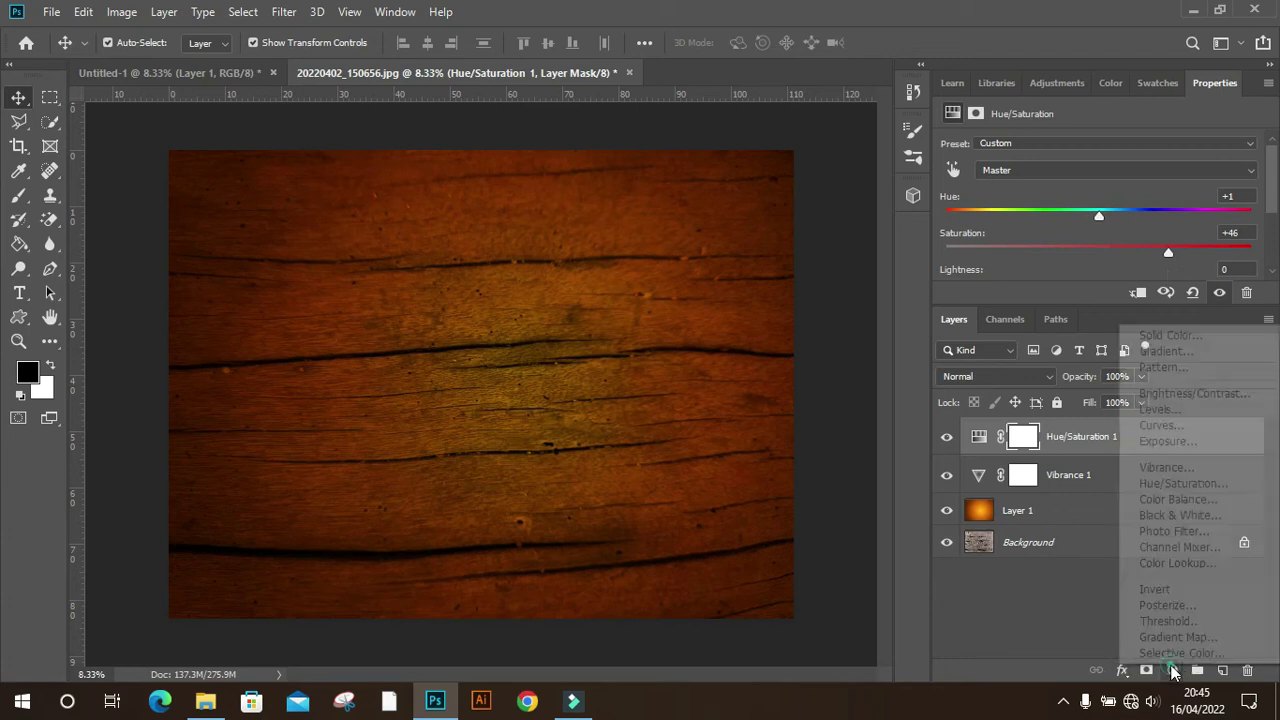
left_click(1200, 501)
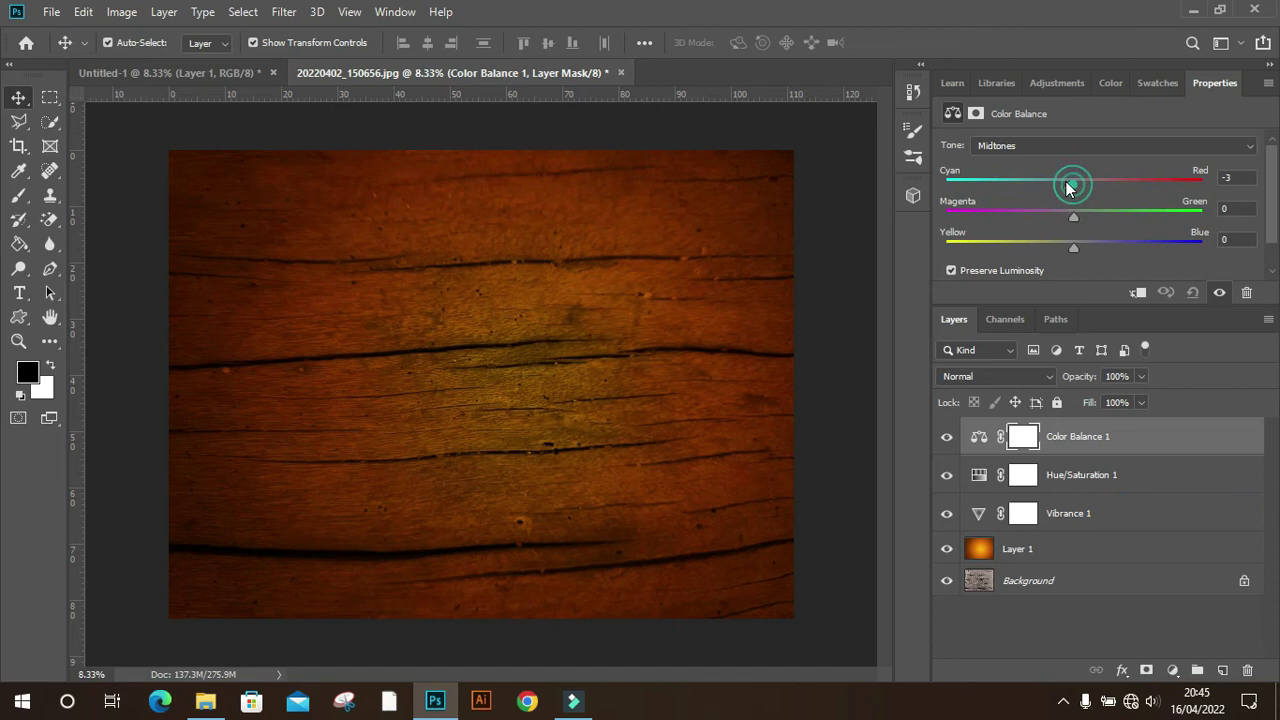
mouse_move(1073, 185)
left_mouse_down()
mouse_move(1076, 214)
mouse_move(1106, 249)
mouse_move(1099, 241)
left_mouse_up()
- Add a Brightness/Contrast adjustment layer with Brightness 15 and Contrast 9
left_click(1172, 670)
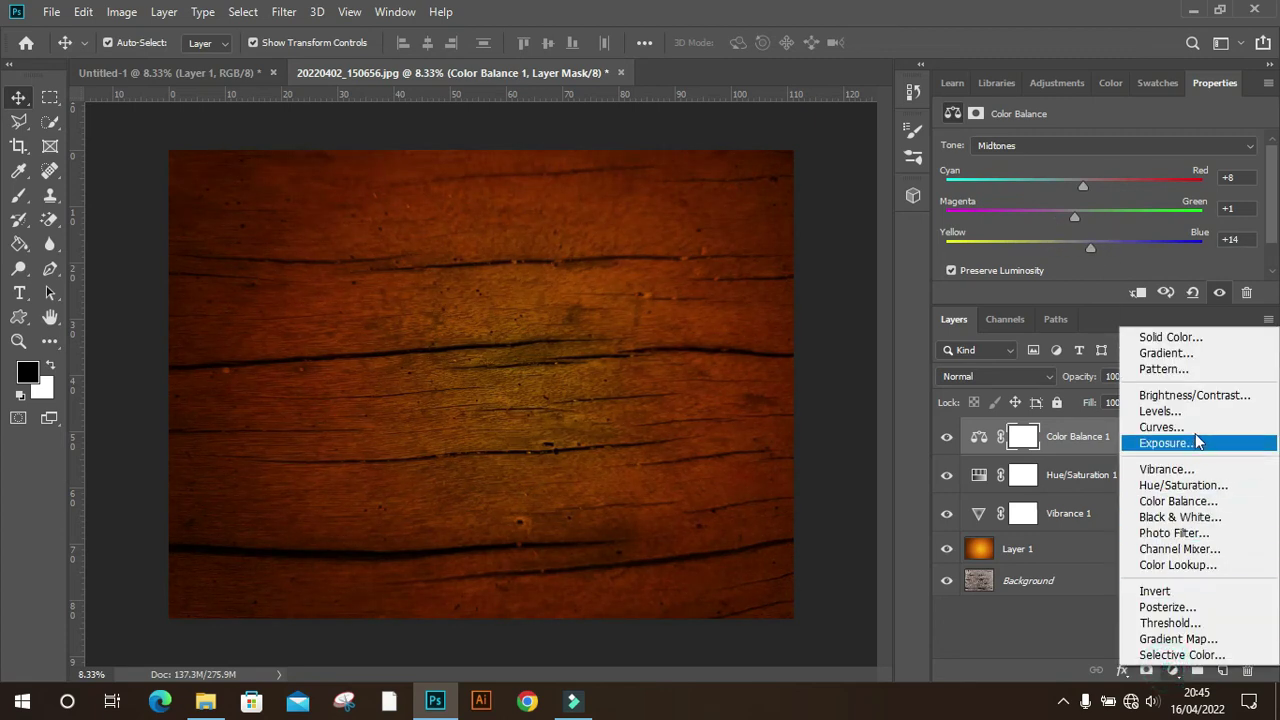
left_click(1198, 396)
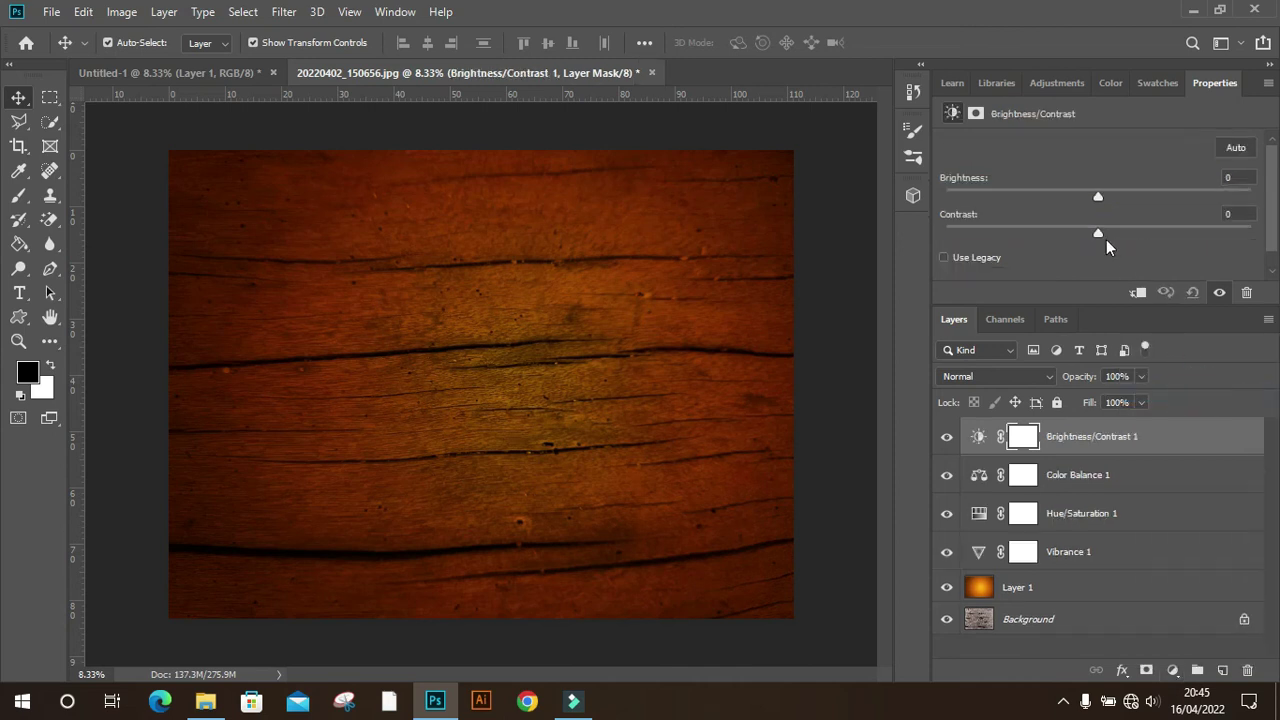
mouse_move(1098, 197)
left_mouse_down()
mouse_move(1113, 197)
mouse_move(1091, 233)
left_mouse_up()
- Add an Exposure adjustment layer set to +0.52 exposure
left_click(1172, 672)
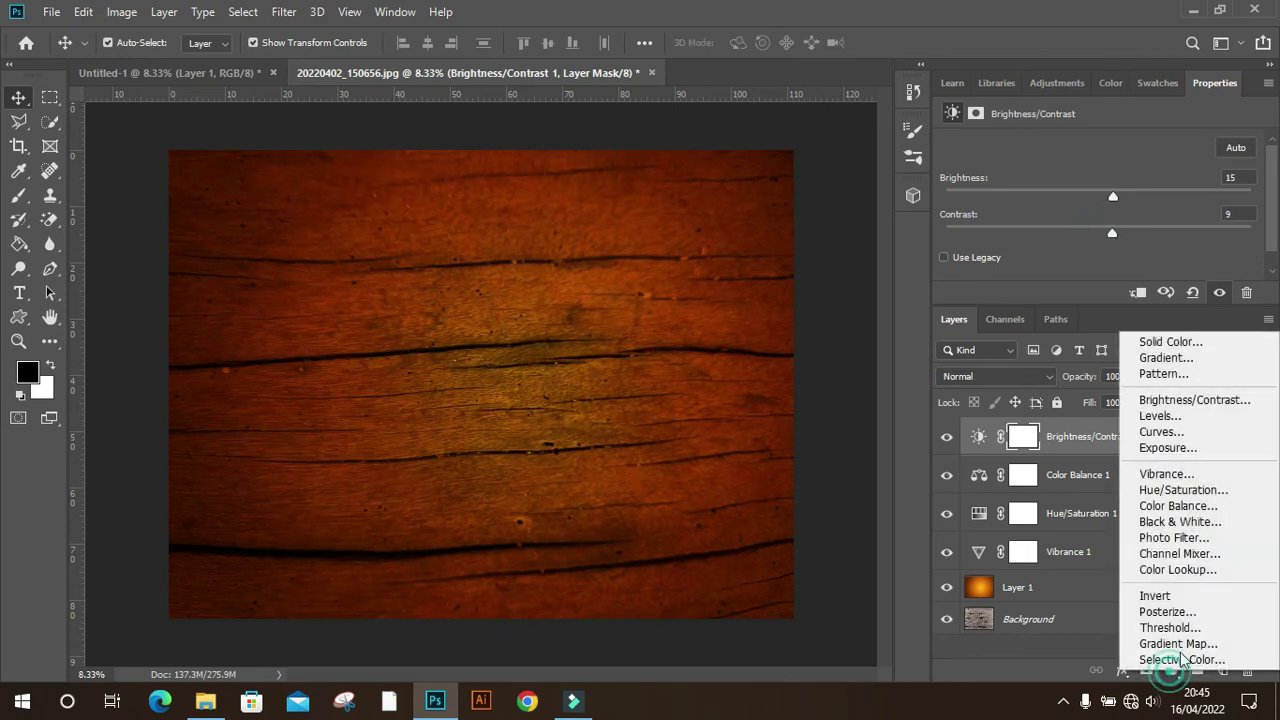
left_click(1172, 450)
mouse_move(1097, 192)
left_mouse_down()
mouse_move(1110, 194)
mouse_move(1092, 231)
mouse_move(1112, 263)
mouse_move(1099, 258)
left_mouse_up()
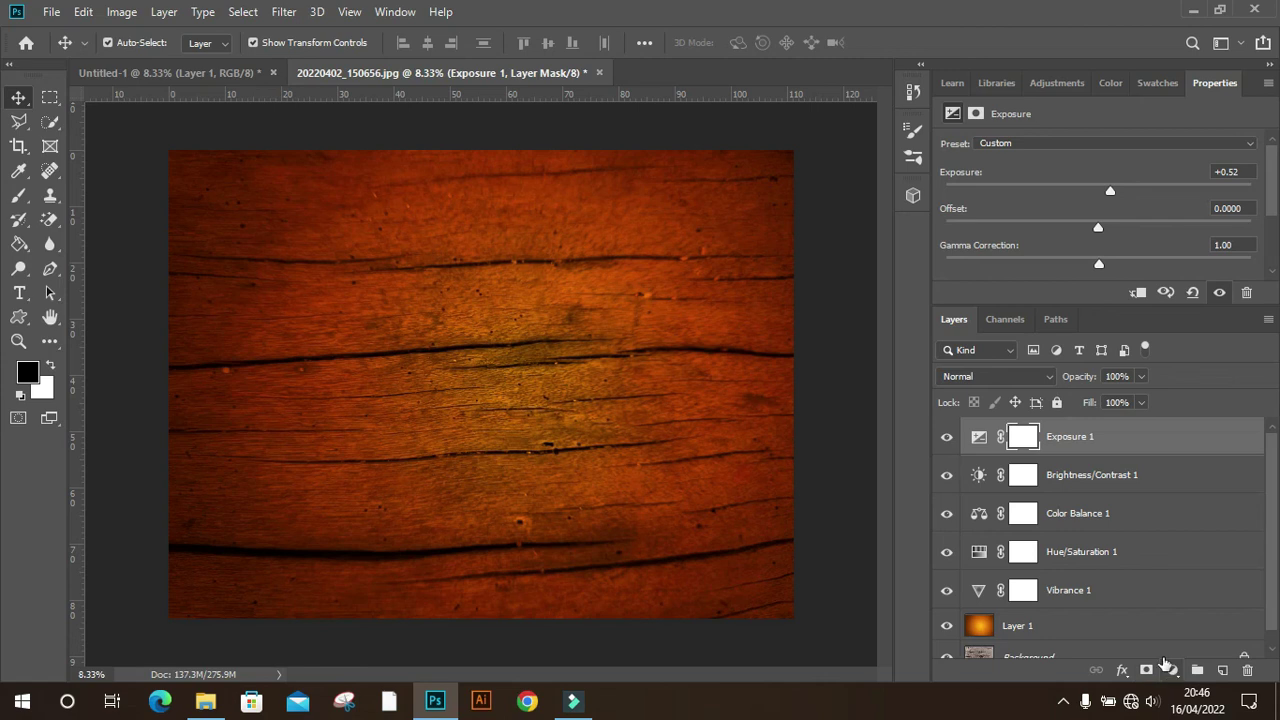
- Choose File > Save As to save the finished wood image under a new name
left_click(50, 12)
left_click(112, 222)
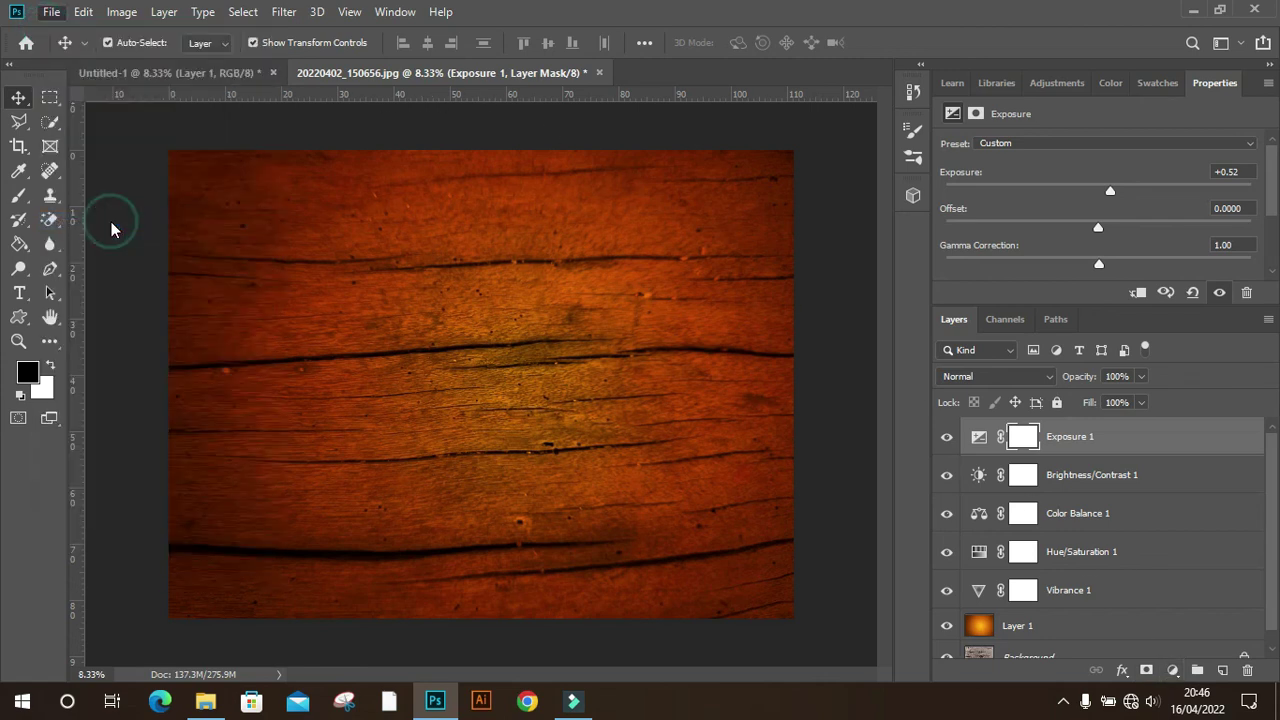